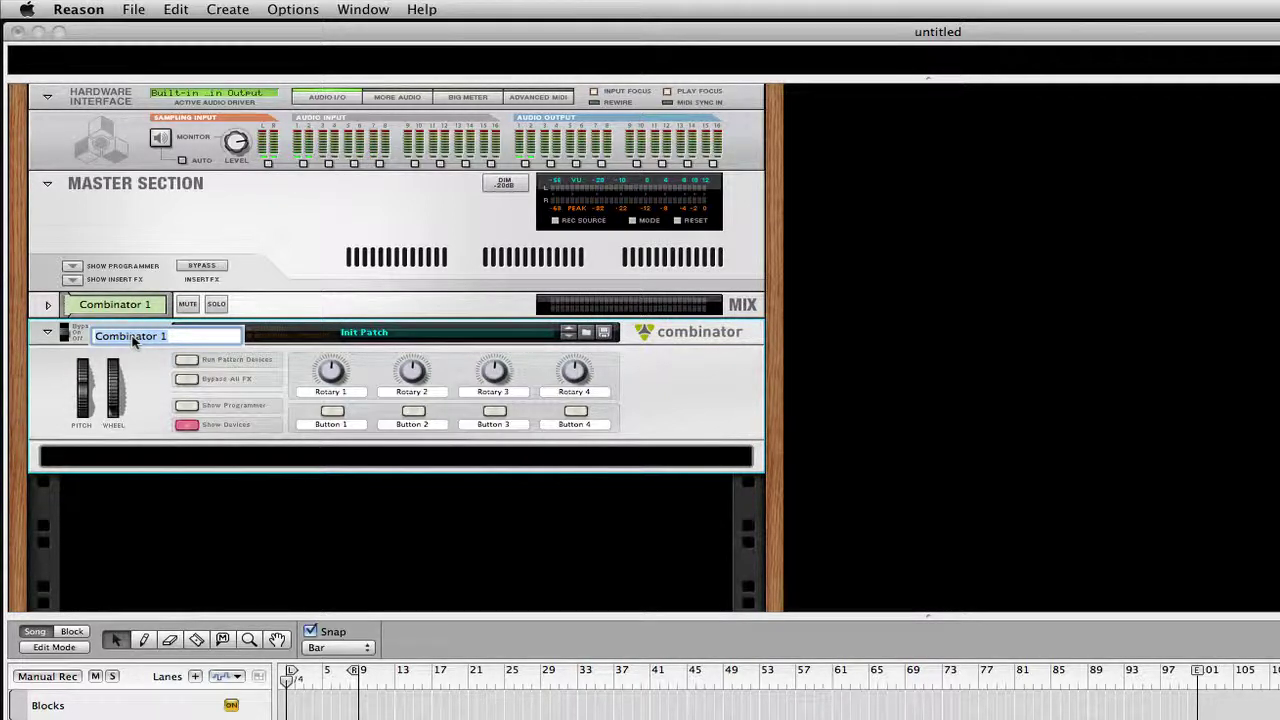
Step: Rename the Combinator to "Bass" and create a Malström synthesizer inside it
{"action": "type", "text": "Bass"}
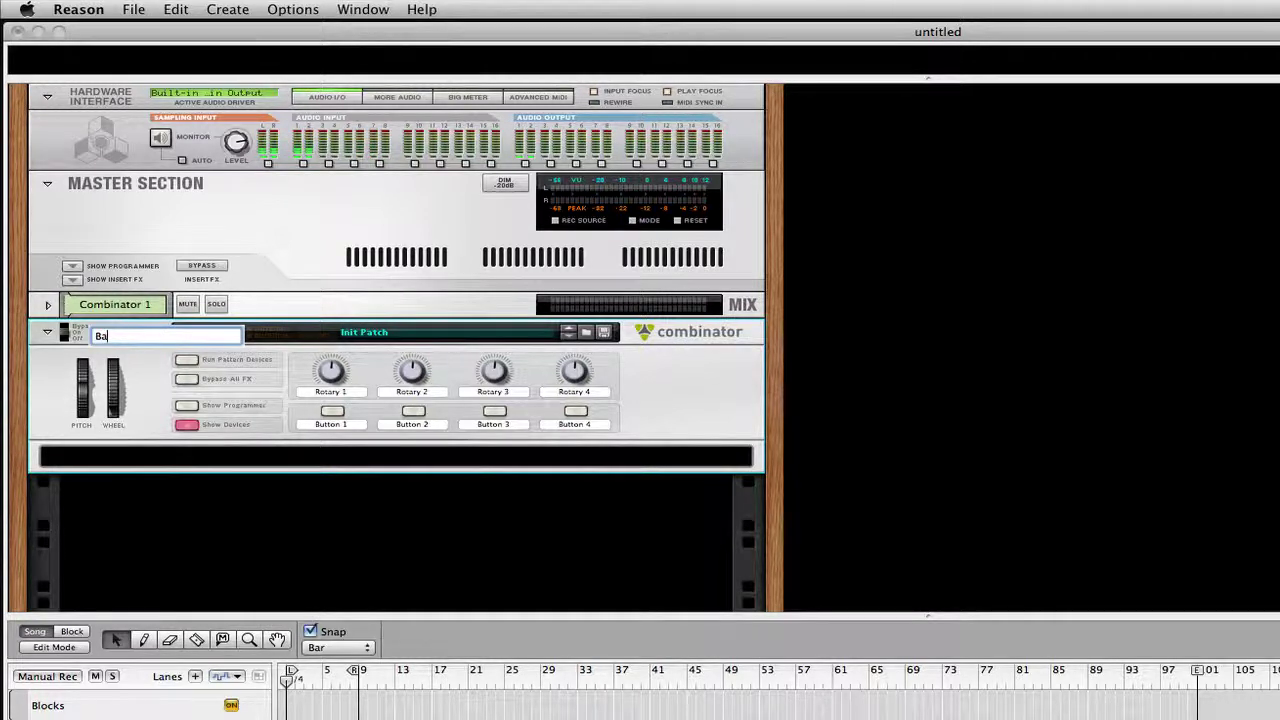
{"action": "key", "text": "Return"}
{"action": "right_click", "coordinate": [283, 462]}
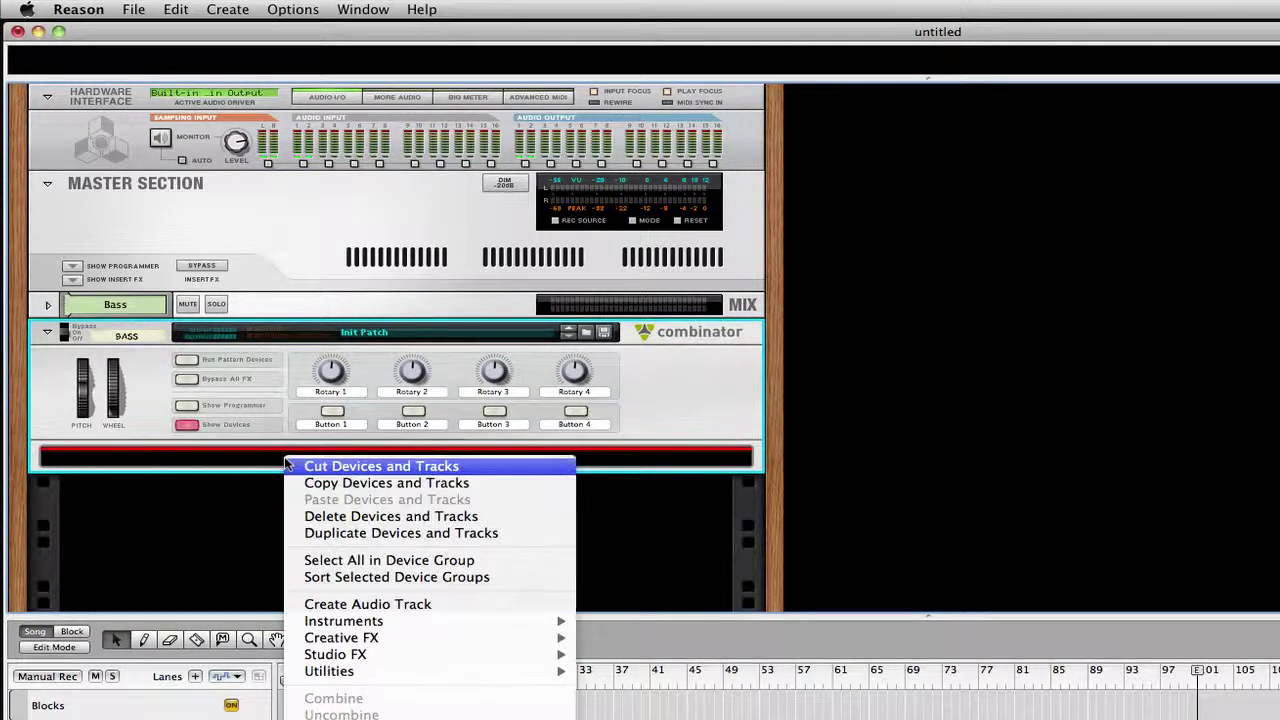
{"action": "mouse_move", "coordinate": [480, 621]}
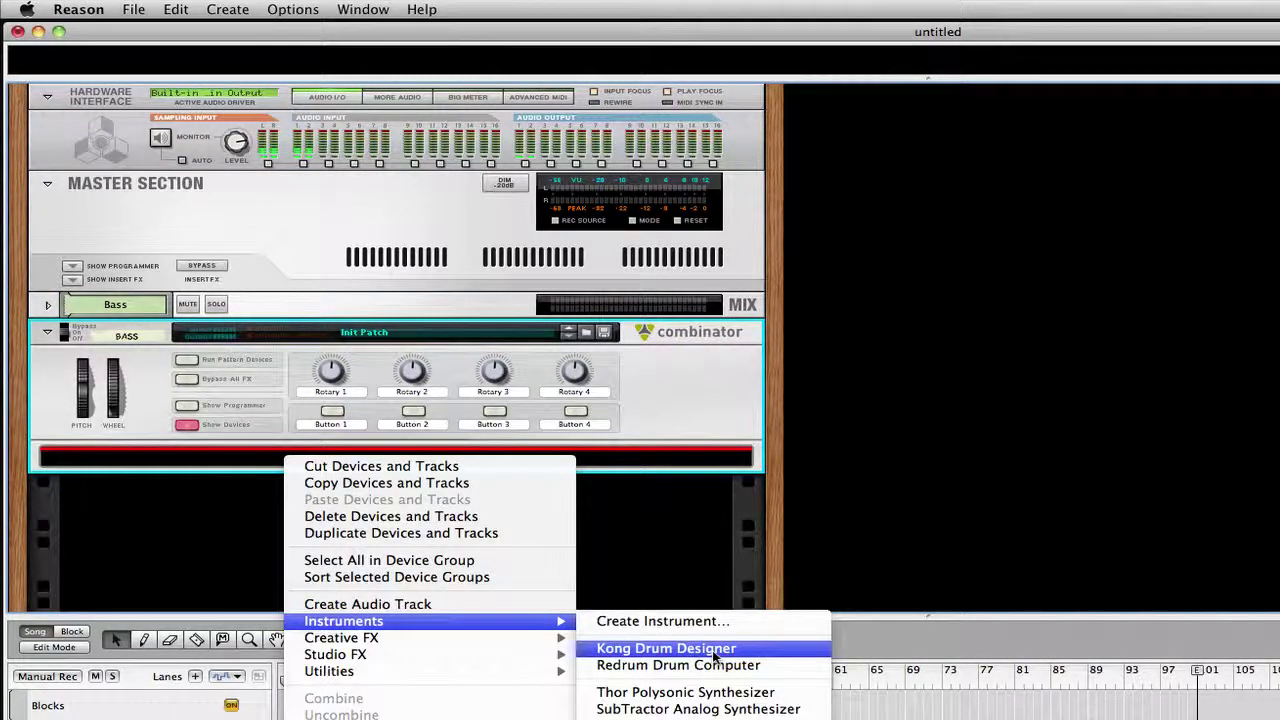
{"action": "left_click", "coordinate": [698, 719]}
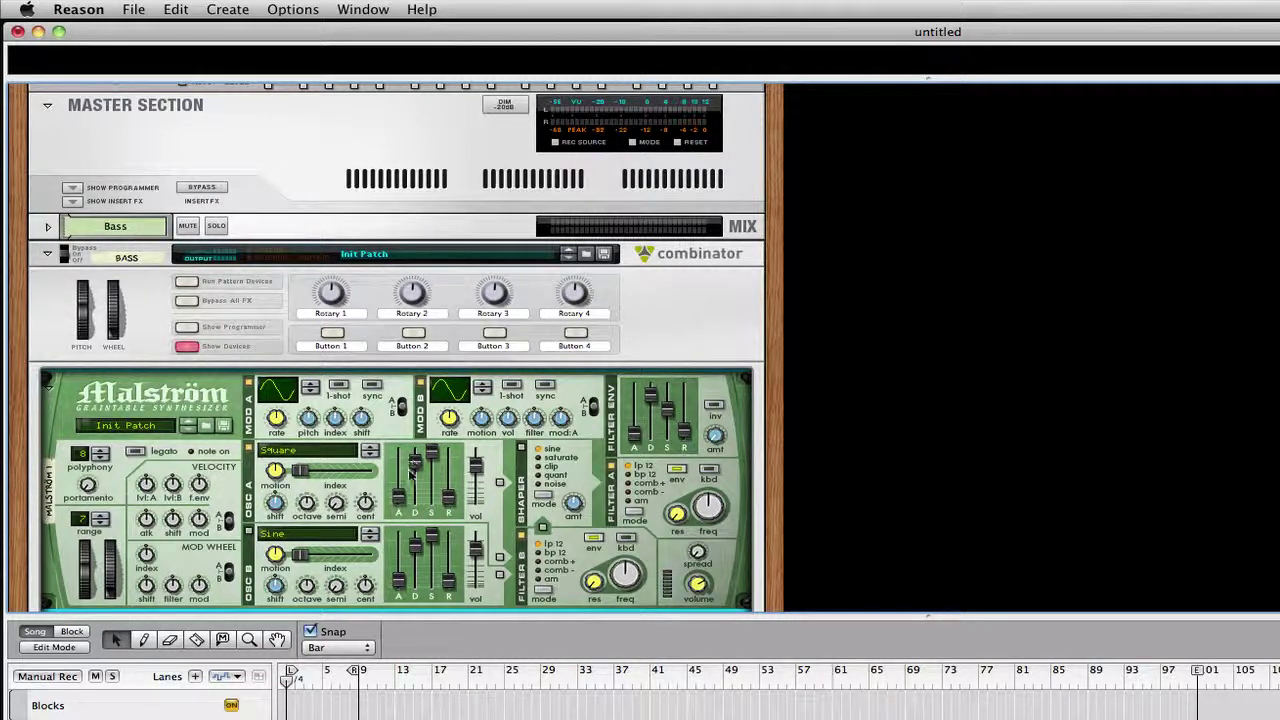
Step: On the Malström's oscillator A, lower the decay, raise the attack slightly and set the octave to 3
{"action": "left_click_drag", "start_coordinate": [415, 463], "coordinate": [437, 487]}
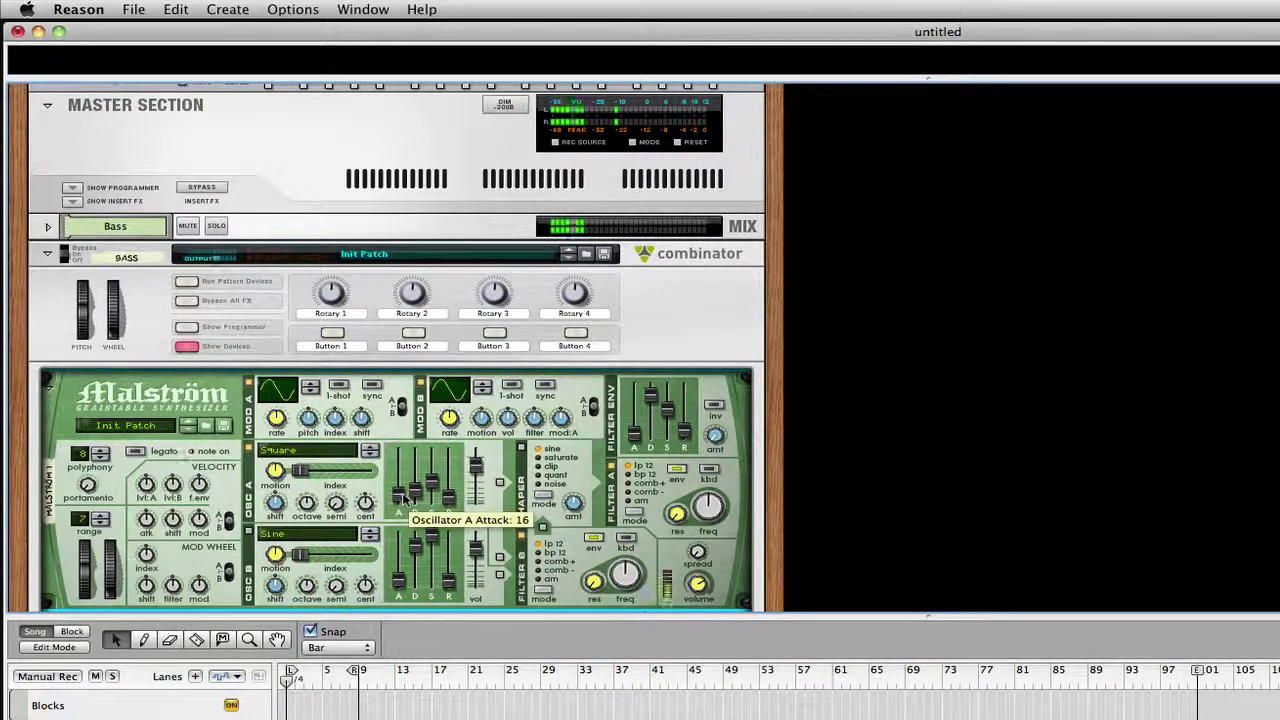
{"action": "left_click_drag", "start_coordinate": [405, 500], "coordinate": [406, 495]}
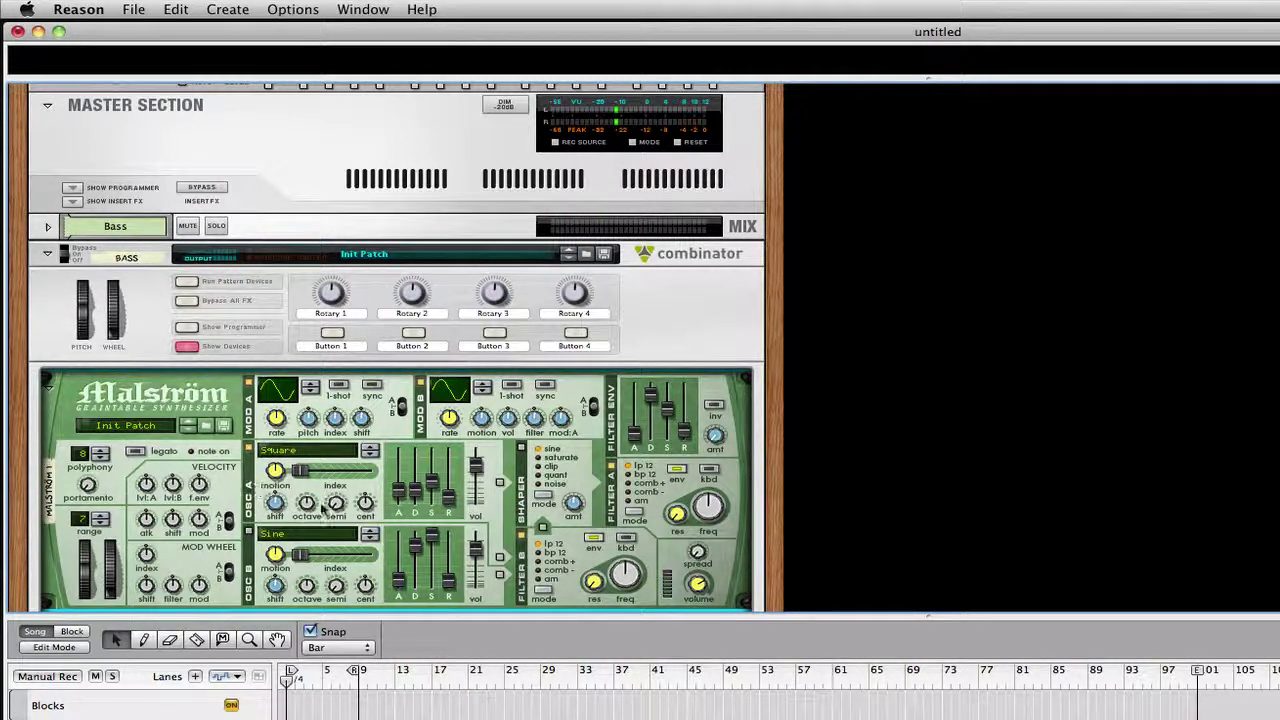
{"action": "left_click_drag", "start_coordinate": [309, 507], "coordinate": [308, 510]}
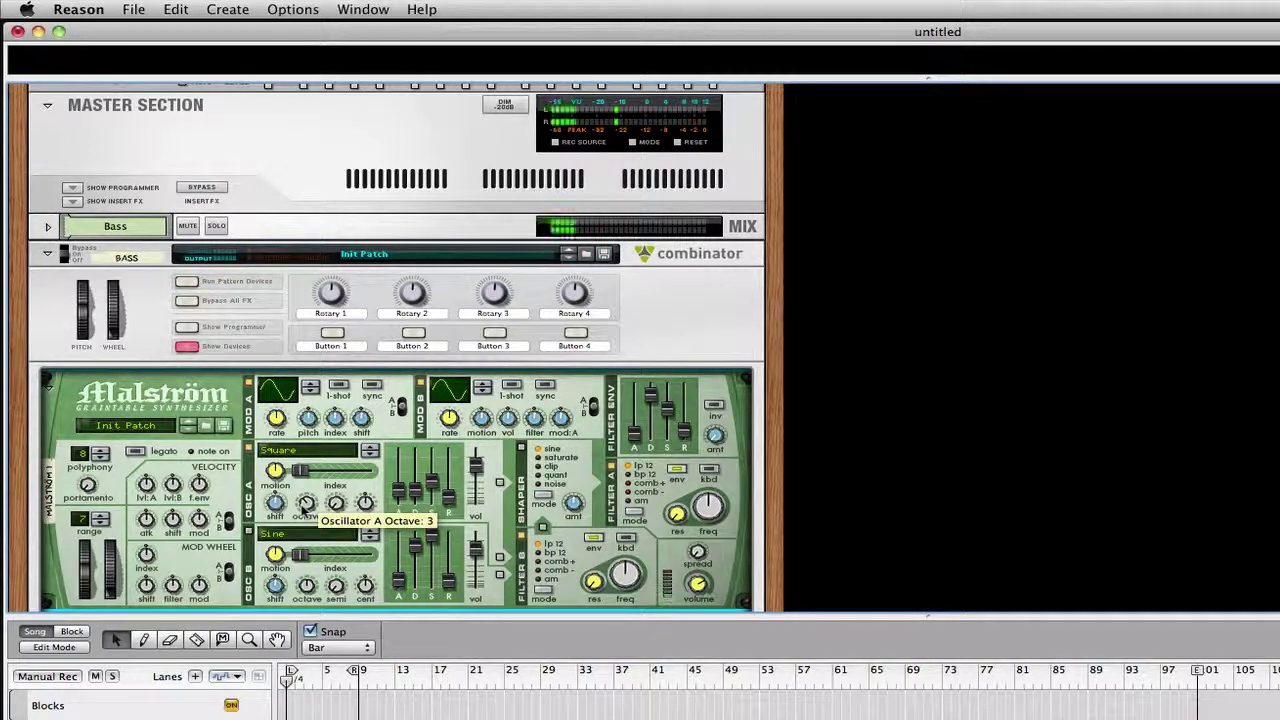
Step: Raise the attack and slightly raise the release of the Malström's oscillator B
{"action": "scroll", "coordinate": [445, 377], "scroll_direction": "down", "scroll_amount": 4}
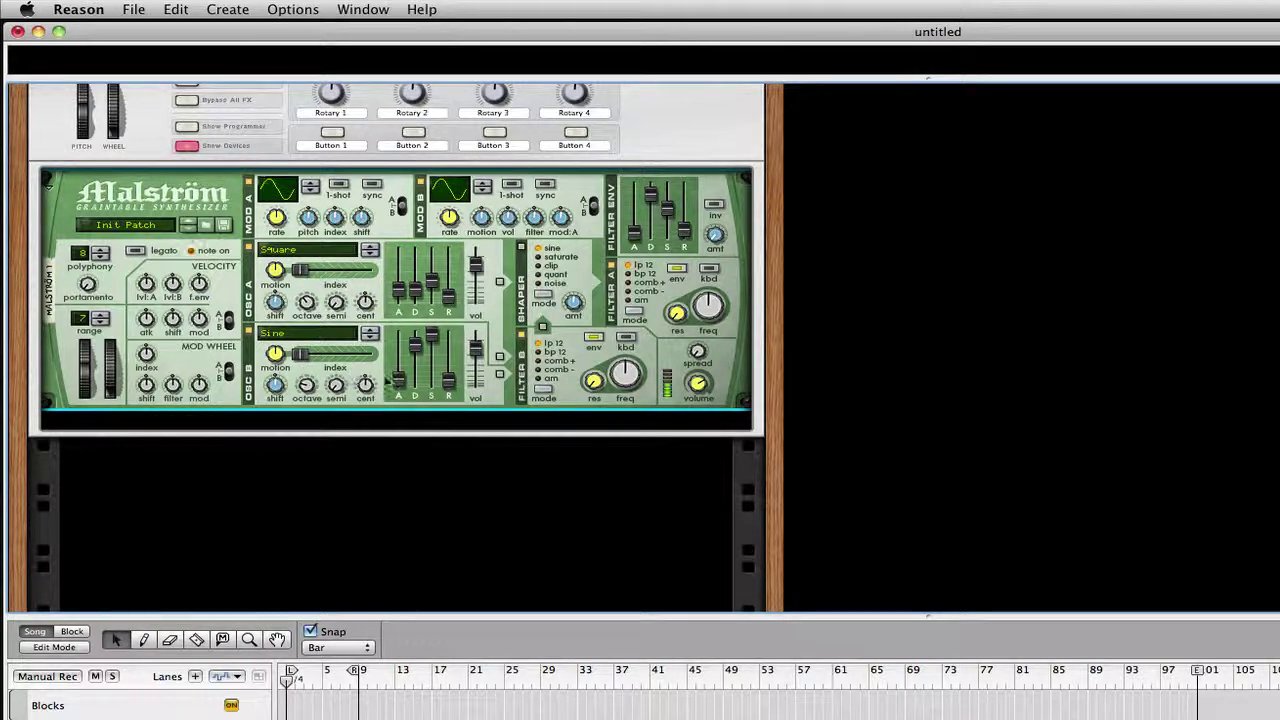
{"action": "left_click_drag", "start_coordinate": [400, 382], "coordinate": [403, 372]}
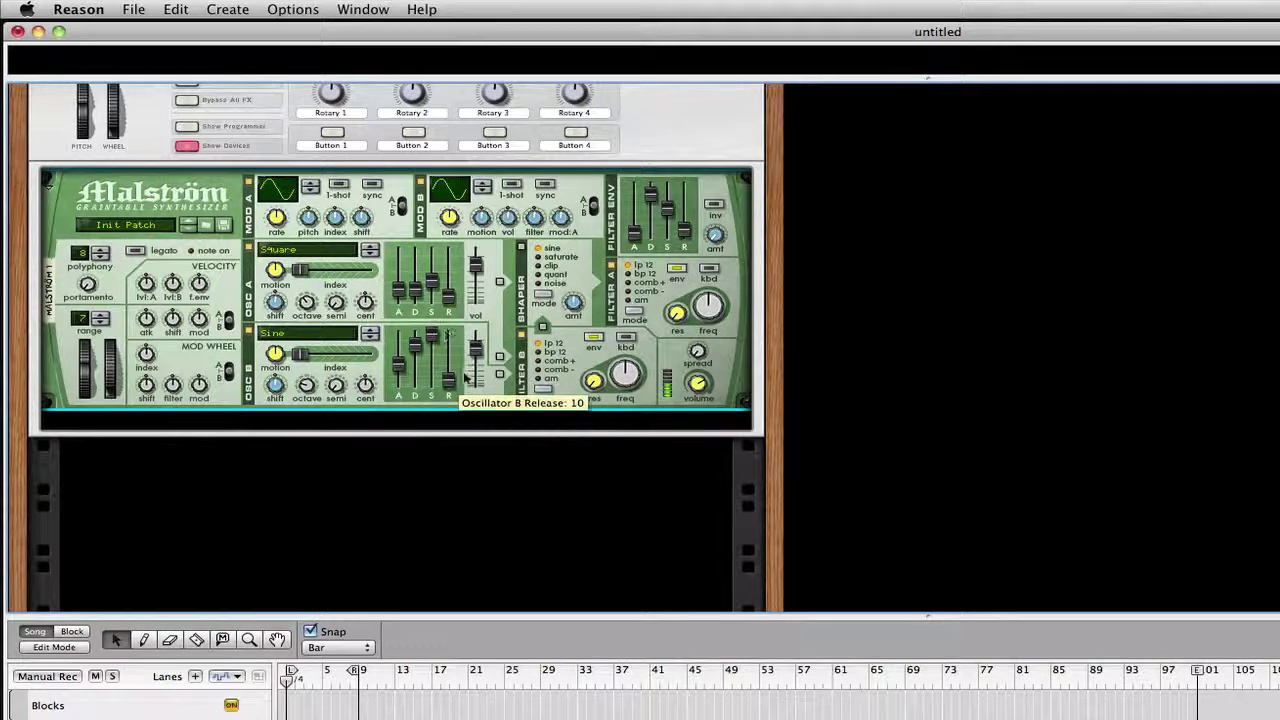
{"action": "left_click_drag", "start_coordinate": [453, 375], "coordinate": [453, 372]}
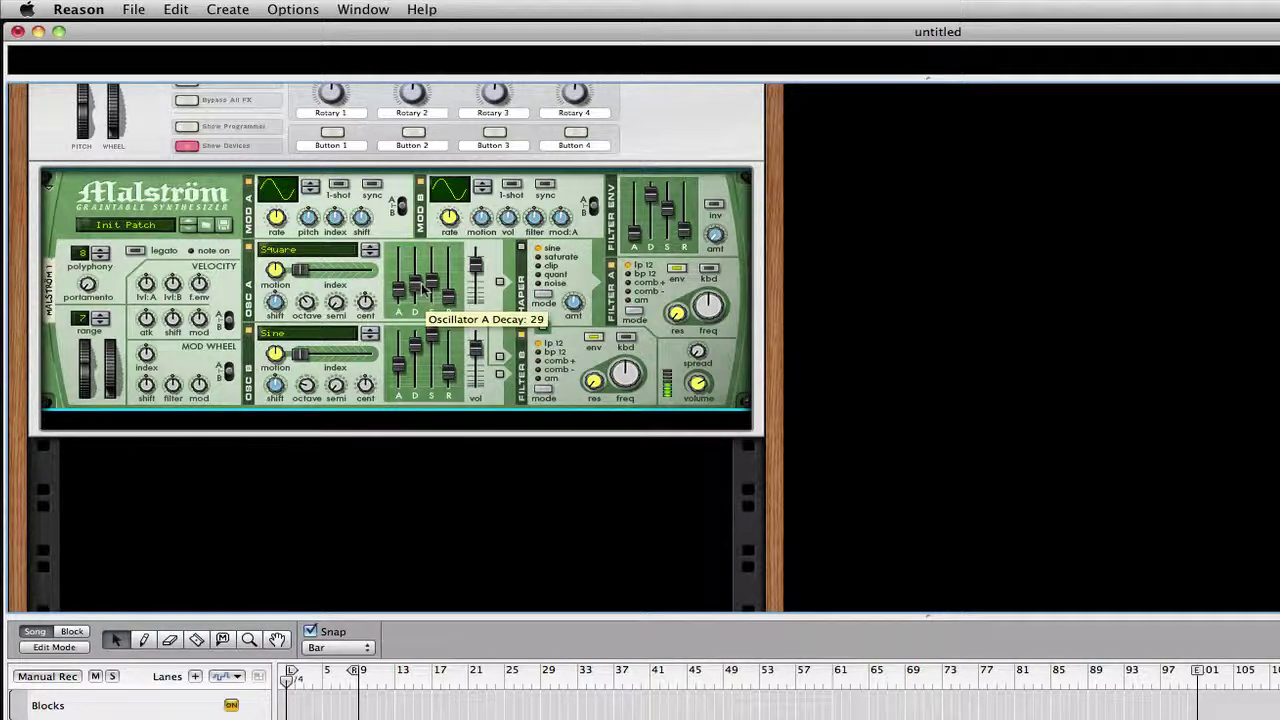
Step: Fine-tune the decay of the Malström's oscillator A and raise its shift slightly
{"action": "mouse_move", "coordinate": [424, 285]}
{"action": "left_mouse_down"}
{"action": "mouse_move", "coordinate": [424, 272]}
{"action": "mouse_move", "coordinate": [425, 295]}
{"action": "left_mouse_up"}
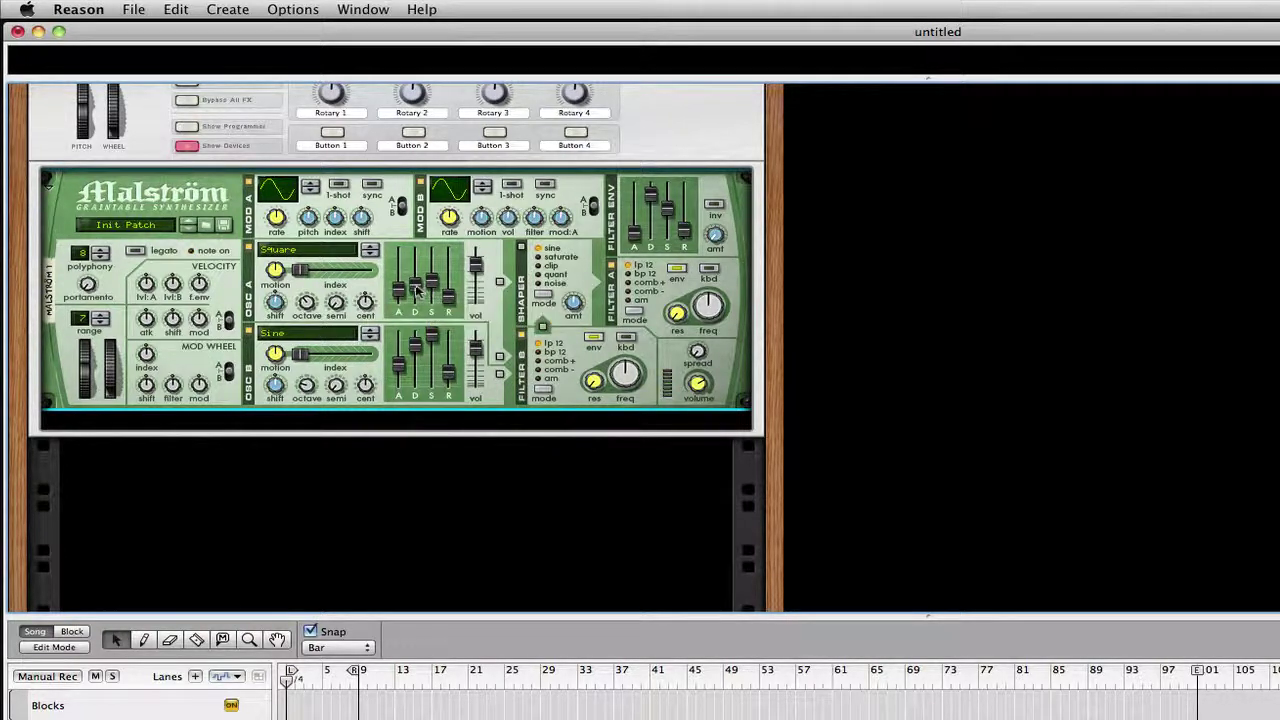
{"action": "left_click_drag", "start_coordinate": [417, 288], "coordinate": [417, 289]}
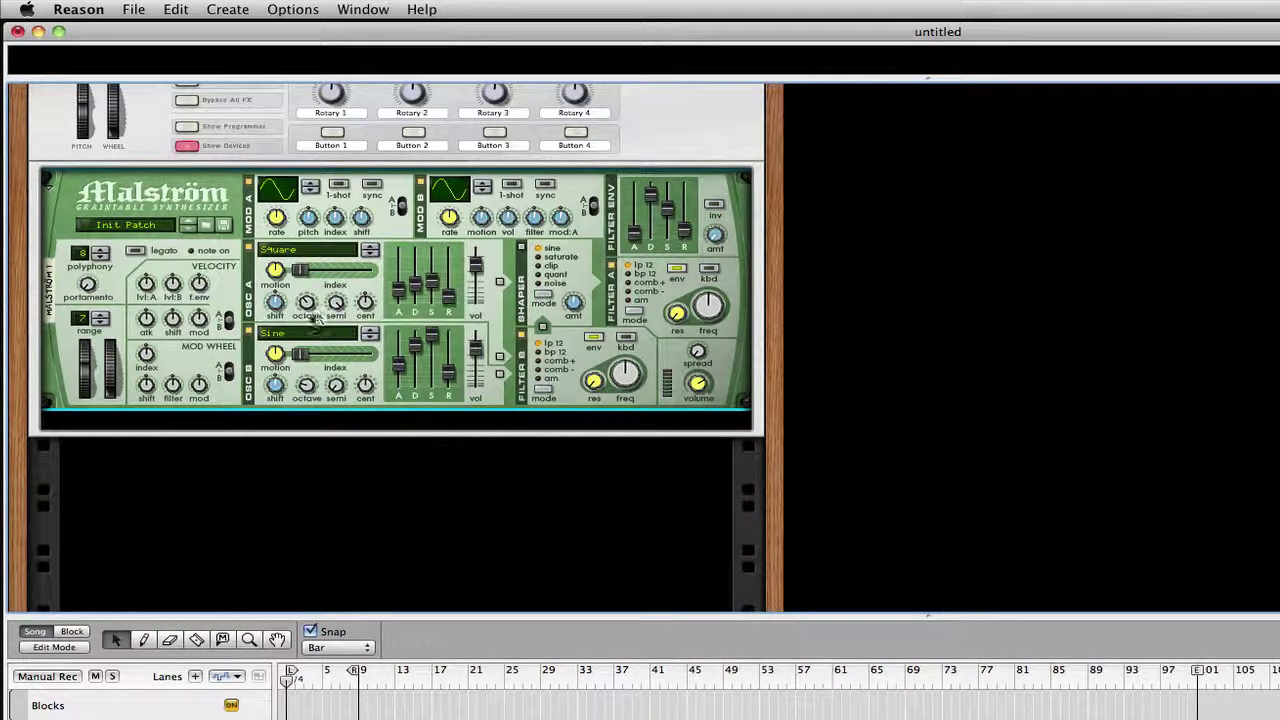
{"action": "left_click_drag", "start_coordinate": [278, 309], "coordinate": [277, 302]}
Step: Turn on both oscillator routings into the Malström's filter B and adjust filter B's frequency
{"action": "left_click_drag", "start_coordinate": [631, 382], "coordinate": [631, 373]}
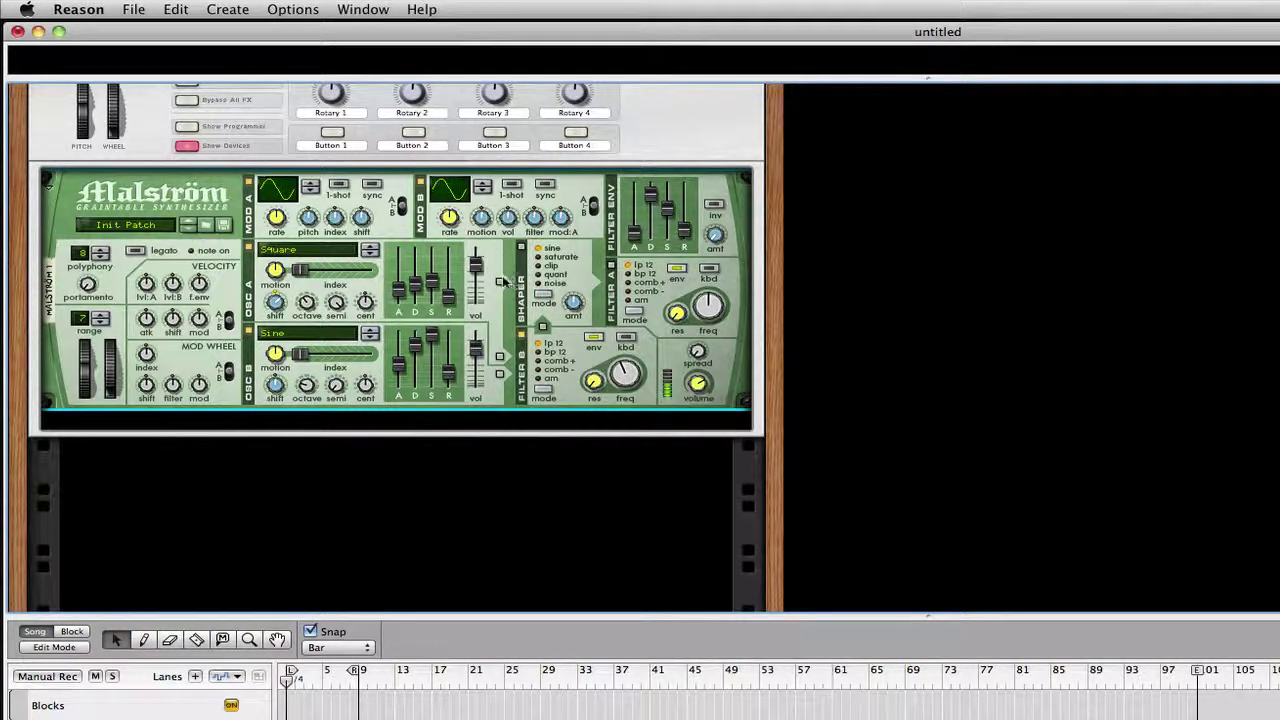
{"action": "left_click", "coordinate": [499, 355]}
{"action": "left_click", "coordinate": [501, 373]}
{"action": "left_click_drag", "start_coordinate": [626, 380], "coordinate": [618, 390]}
Step: Move the Malström's mod wheel and raise the mod wheel's shift amount
{"action": "left_click_drag", "start_coordinate": [112, 385], "coordinate": [106, 285]}
{"action": "left_click_drag", "start_coordinate": [146, 393], "coordinate": [146, 384]}
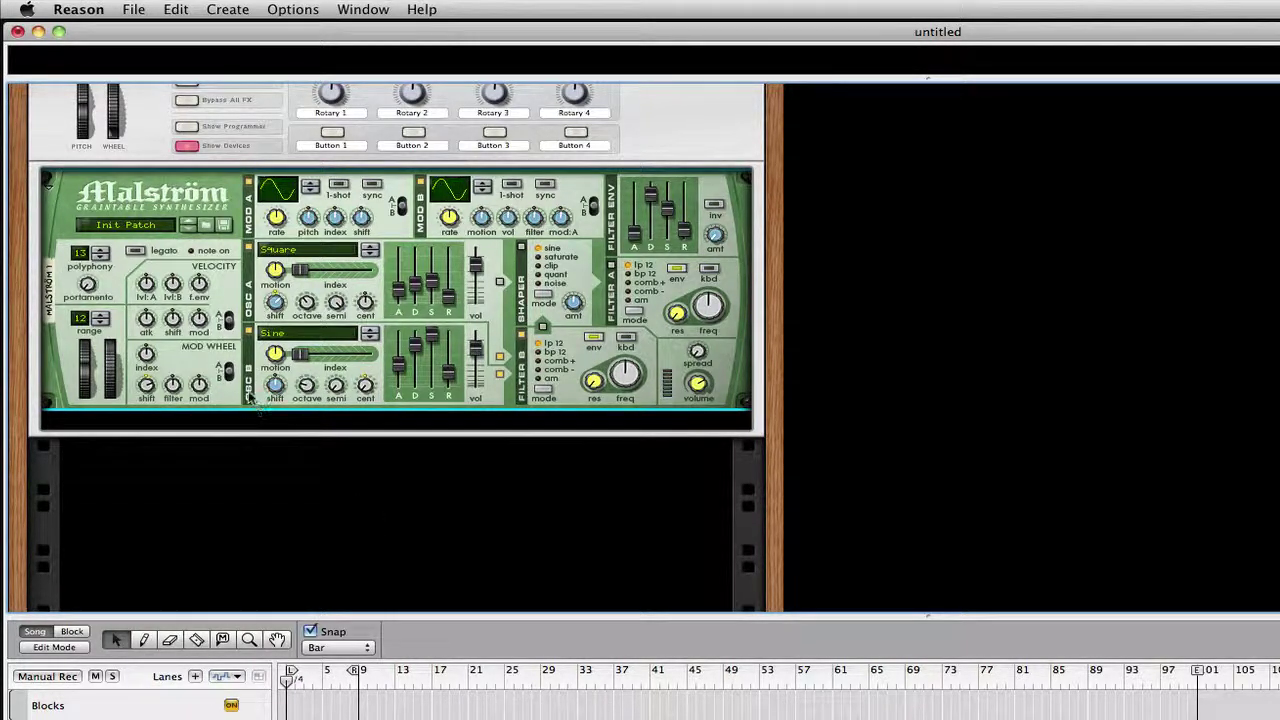
Step: Add a Scream 4 Distortion below the Malström inside the Bass Combinator
{"action": "right_click", "coordinate": [252, 398]}
{"action": "mouse_move", "coordinate": [345, 574]}
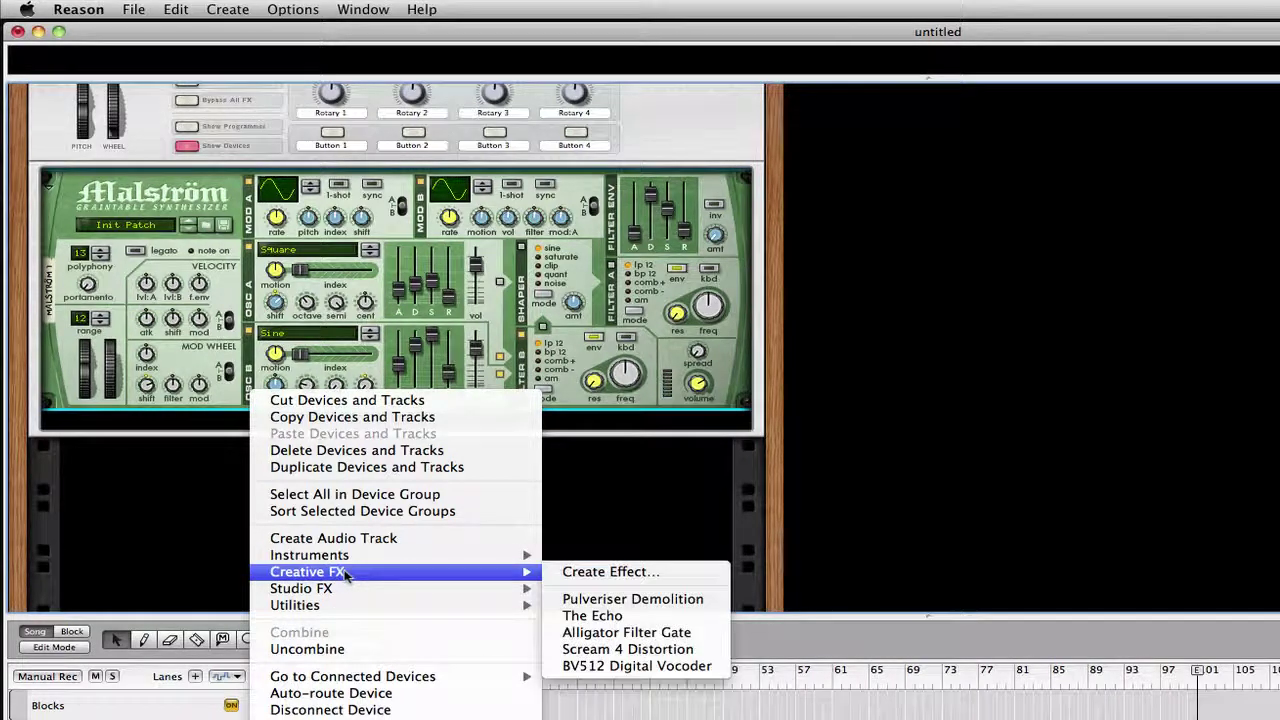
{"action": "left_click", "coordinate": [635, 650]}
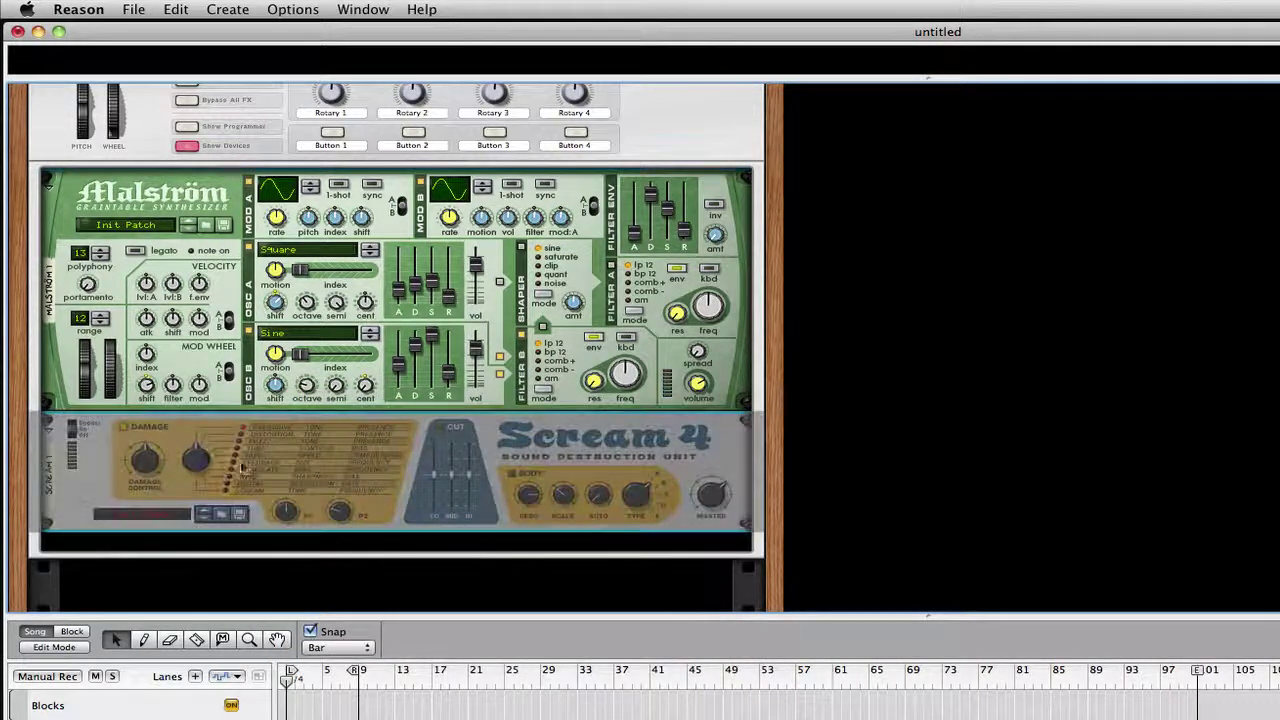
Step: On the Scream 4, enable Cut with Lo at -11 and lower the Damage Control
{"action": "left_click_drag", "start_coordinate": [339, 511], "coordinate": [333, 497]}
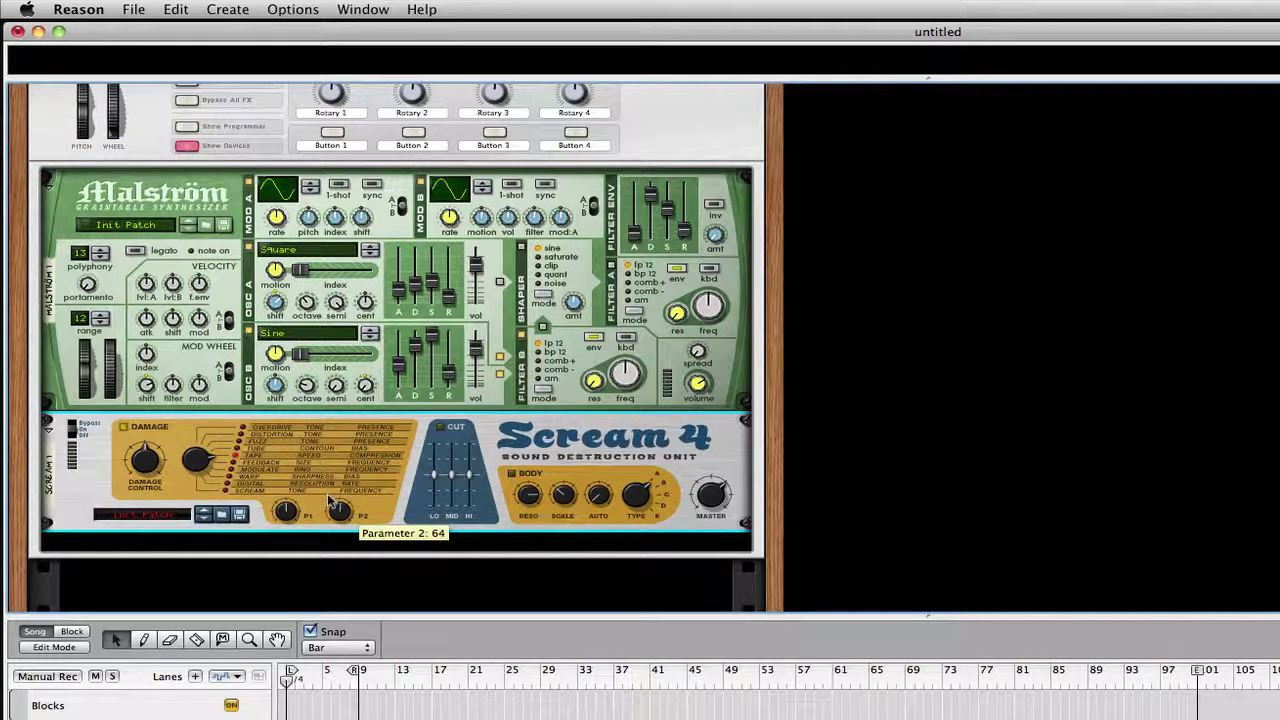
{"action": "left_click", "coordinate": [440, 427]}
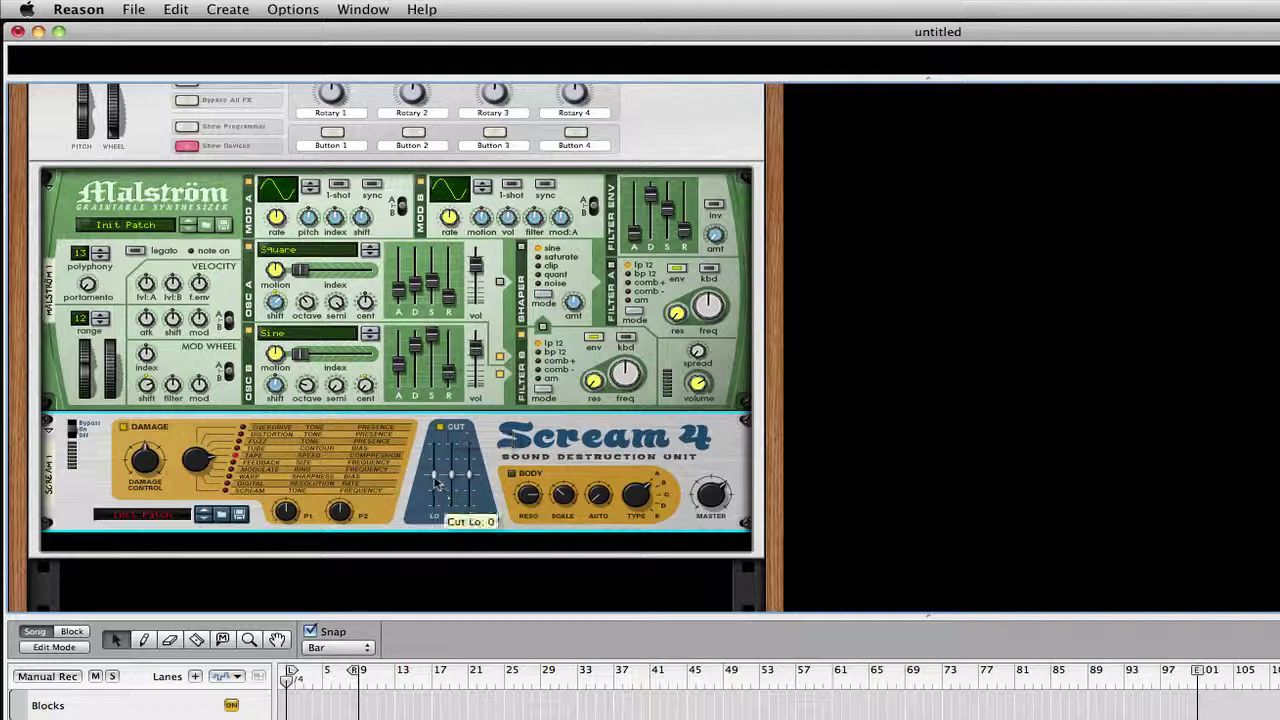
{"action": "left_click_drag", "start_coordinate": [436, 483], "coordinate": [437, 489]}
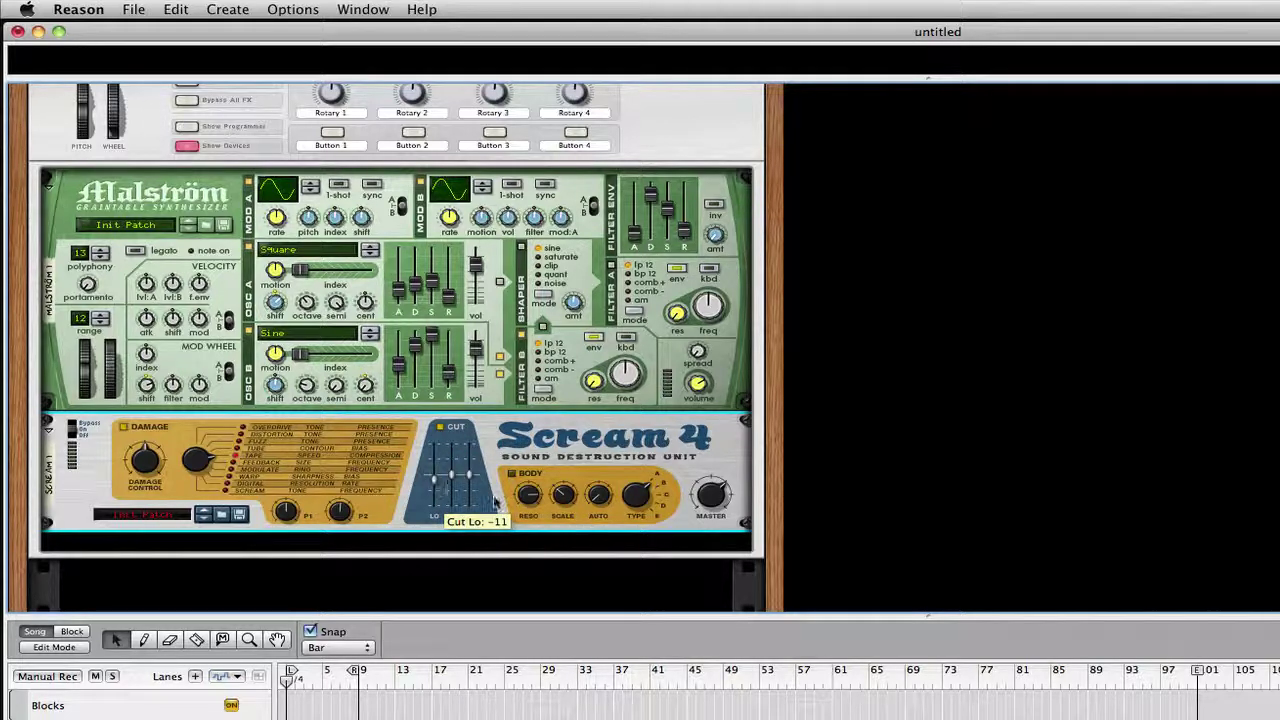
{"action": "left_click_drag", "start_coordinate": [146, 476], "coordinate": [145, 470]}
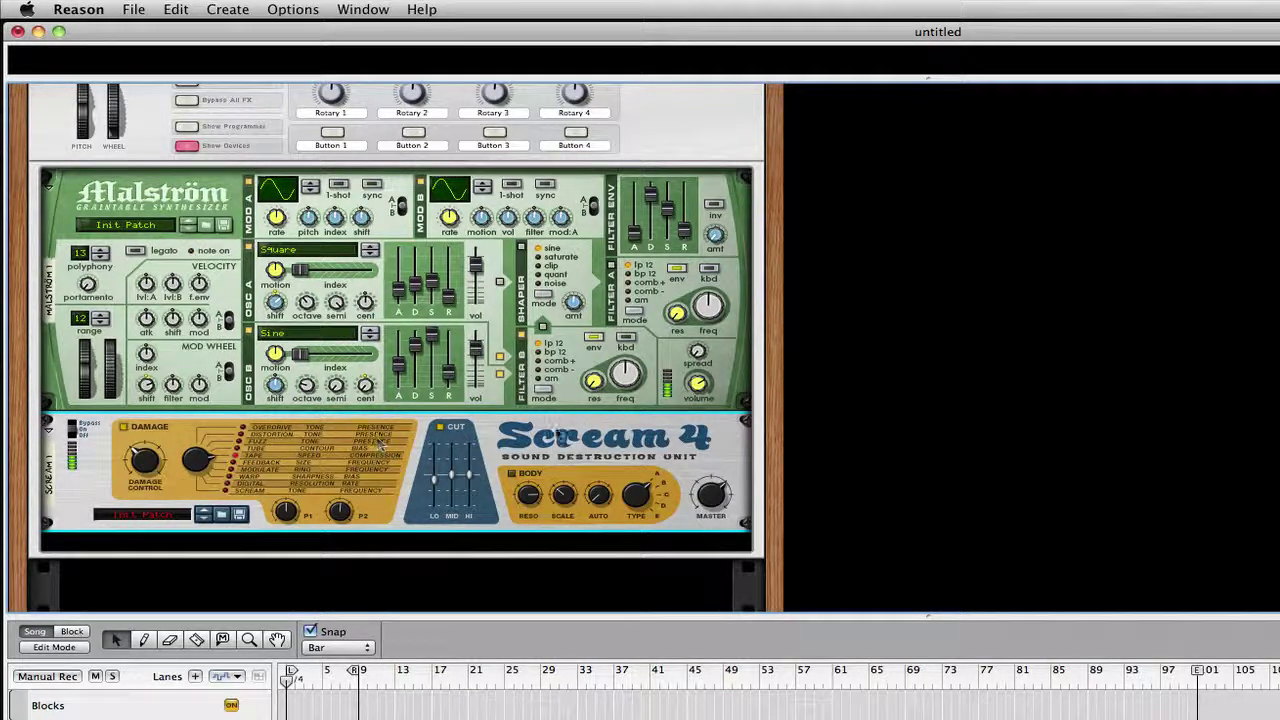
Step: Add an RV7000 Advanced Reverb below the Scream 4 and adjust its Dry/Wet mix
{"action": "right_click", "coordinate": [734, 438]}
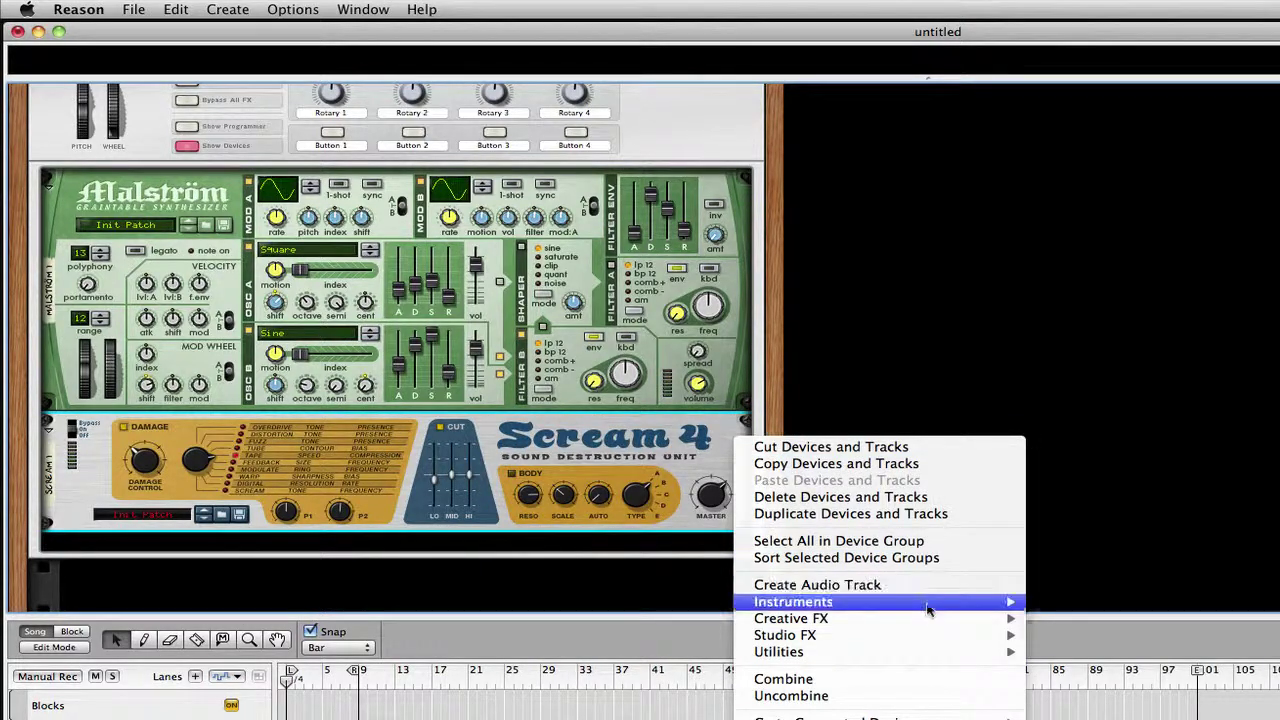
{"action": "mouse_move", "coordinate": [947, 638]}
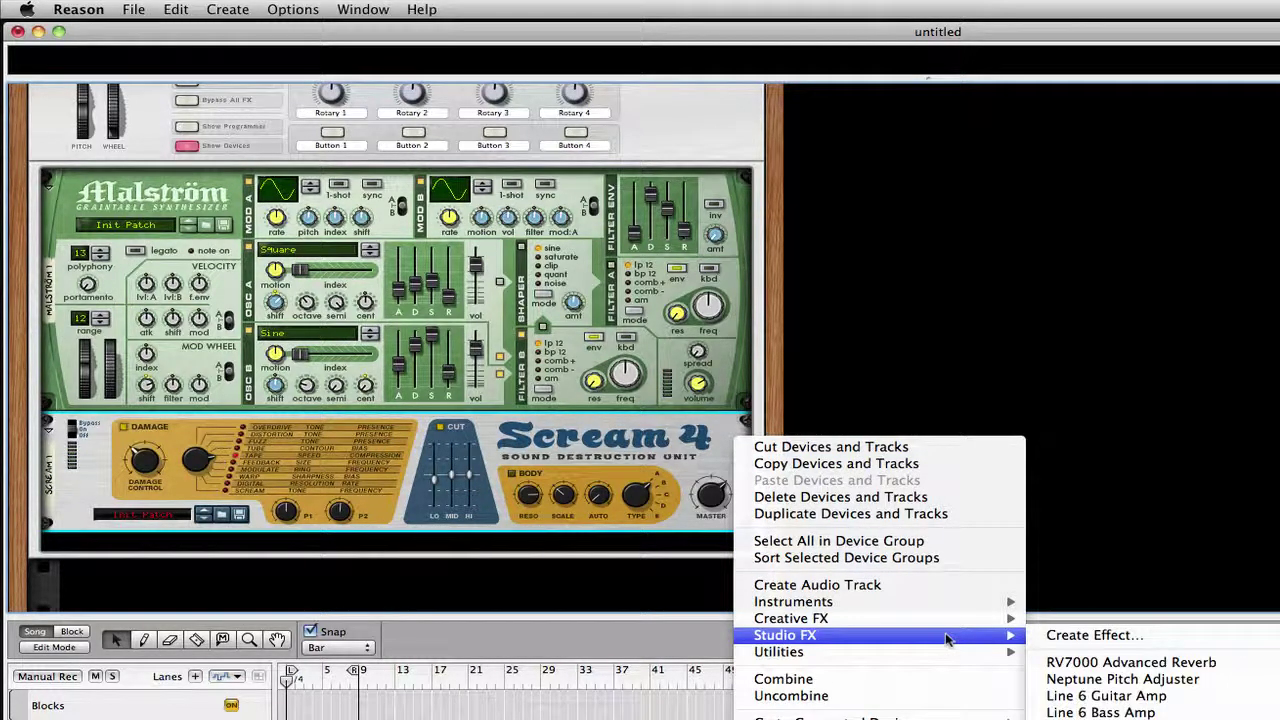
{"action": "left_click", "coordinate": [1131, 662]}
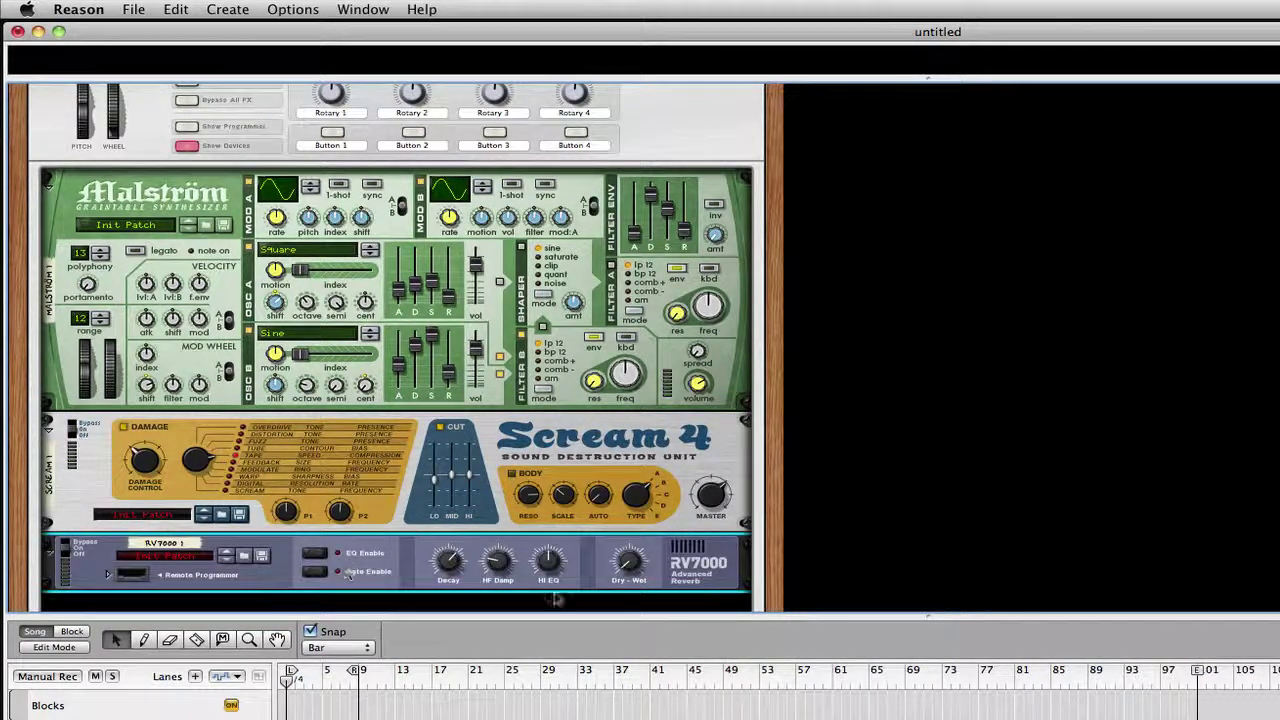
{"action": "mouse_move", "coordinate": [630, 568]}
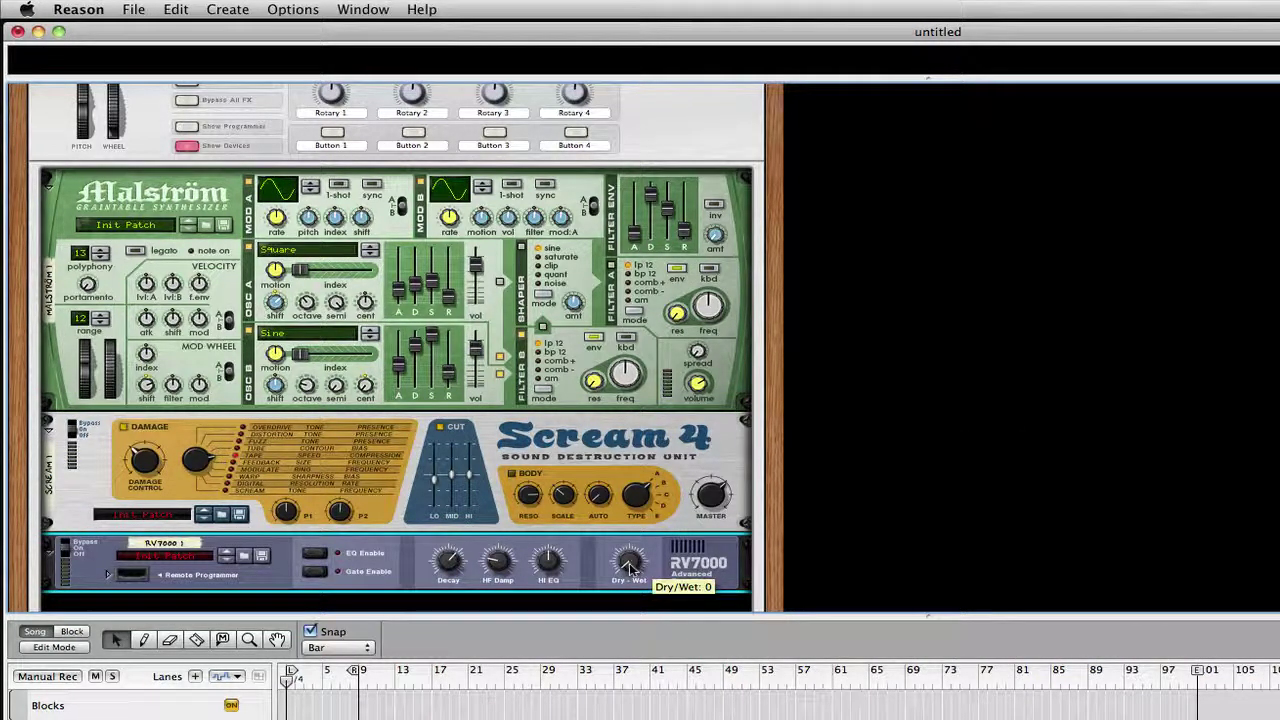
{"action": "left_click_drag", "start_coordinate": [630, 568], "coordinate": [596, 586]}
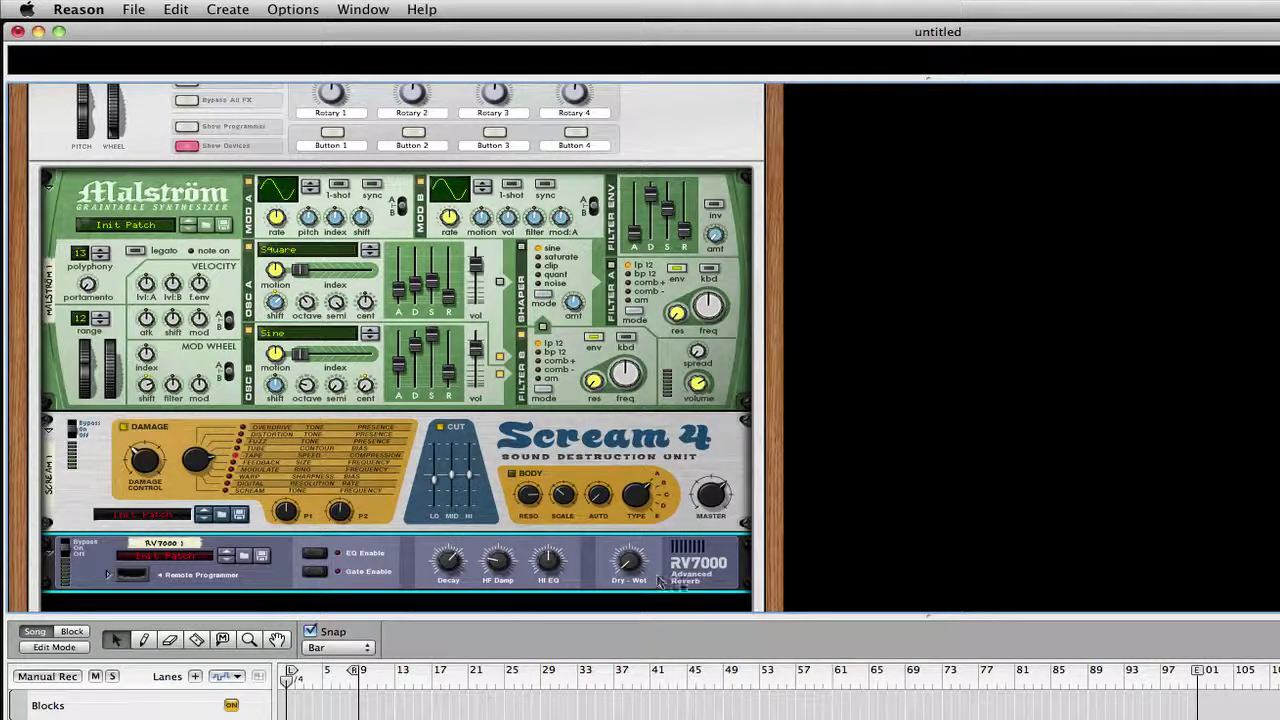
Step: Add a Pulsar below the RV7000 and cable its LFO 2 CV output to the reverb's Gate Trig input
{"action": "right_click", "coordinate": [695, 573]}
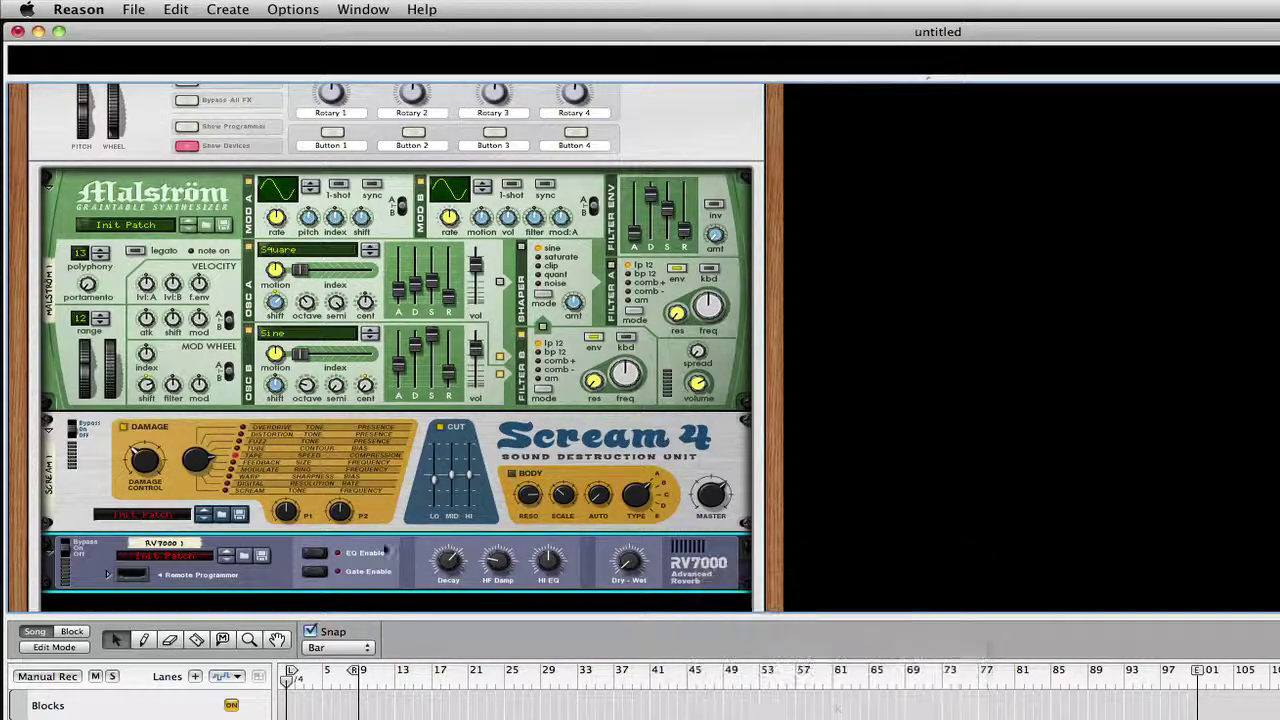
{"action": "key", "text": "Tab"}
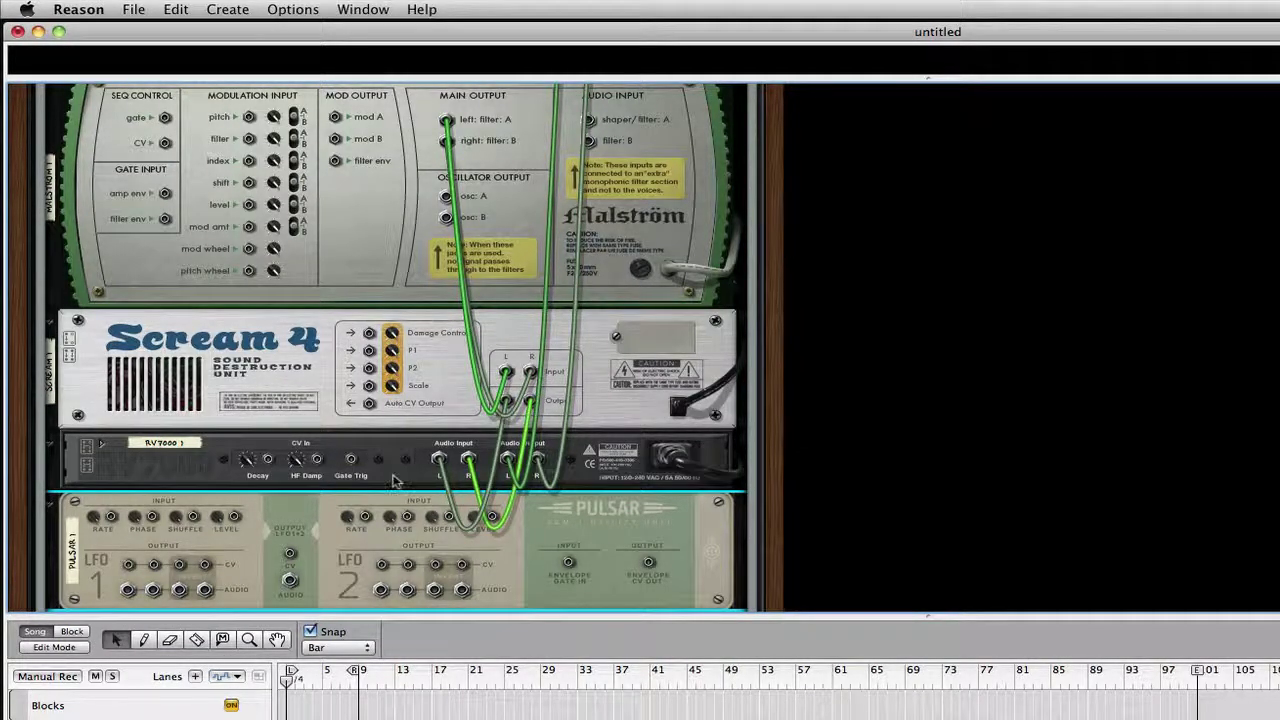
{"action": "key", "text": "Tab"}
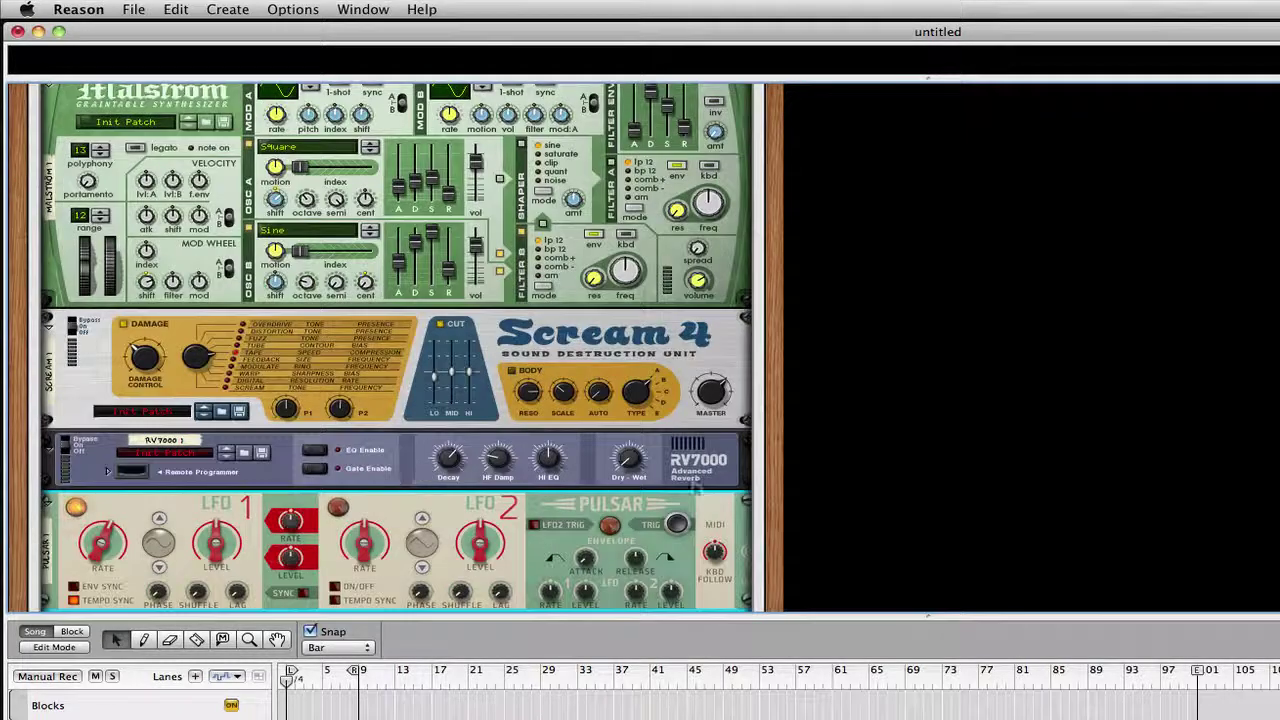
{"action": "key", "text": "Tab"}
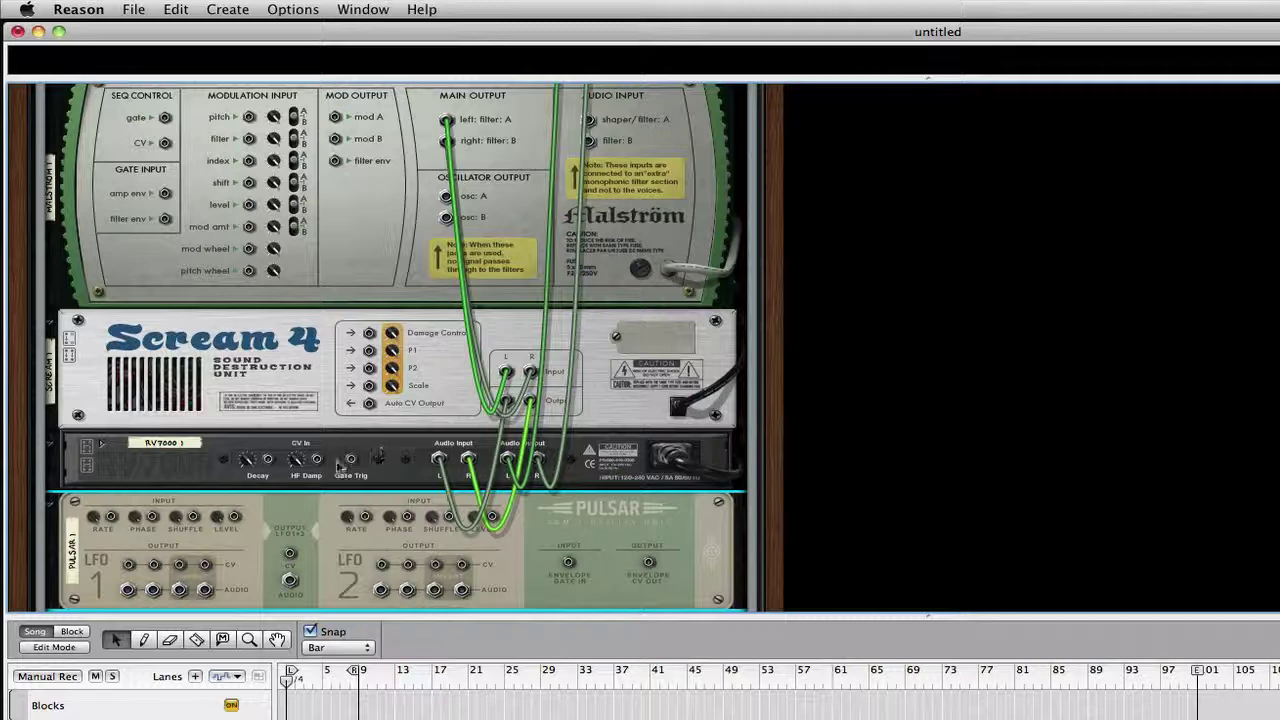
{"action": "left_click_drag", "start_coordinate": [349, 460], "coordinate": [381, 564]}
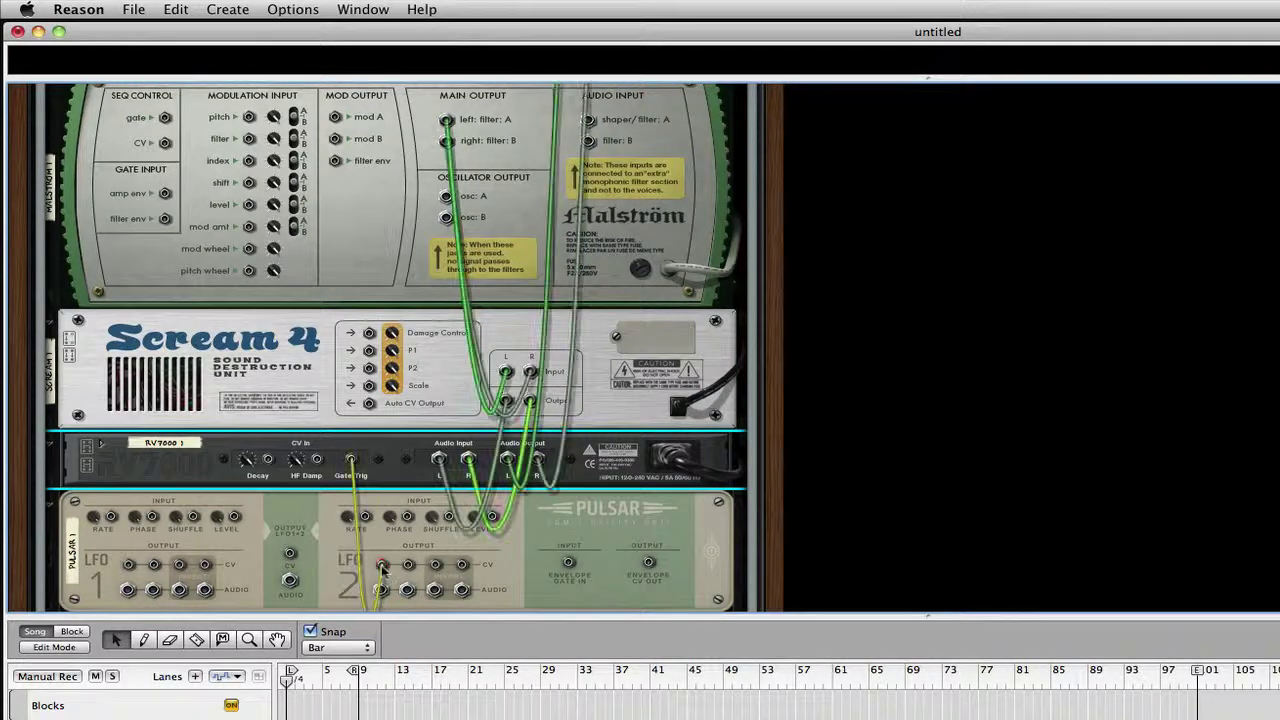
Step: Turn on the Pulsar's LFO 2 and raise its level
{"action": "key", "text": "Tab"}
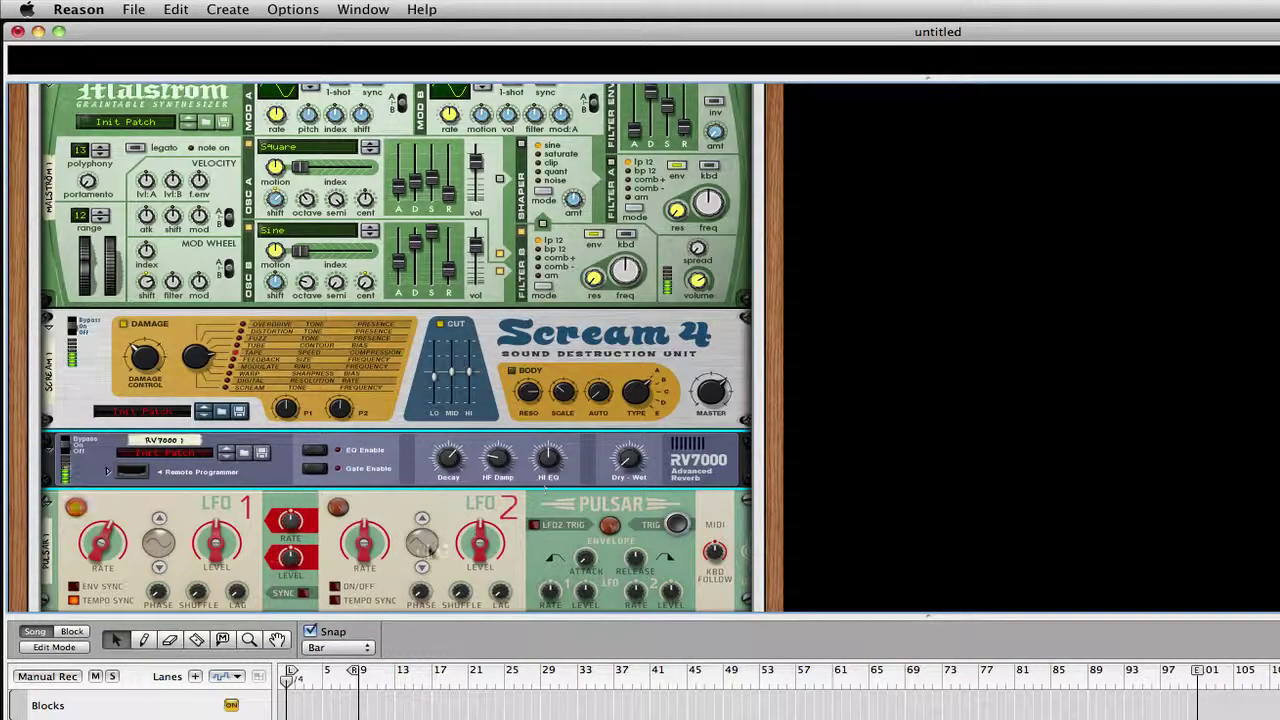
{"action": "left_click", "coordinate": [334, 587]}
{"action": "left_click_drag", "start_coordinate": [480, 545], "coordinate": [484, 533]}
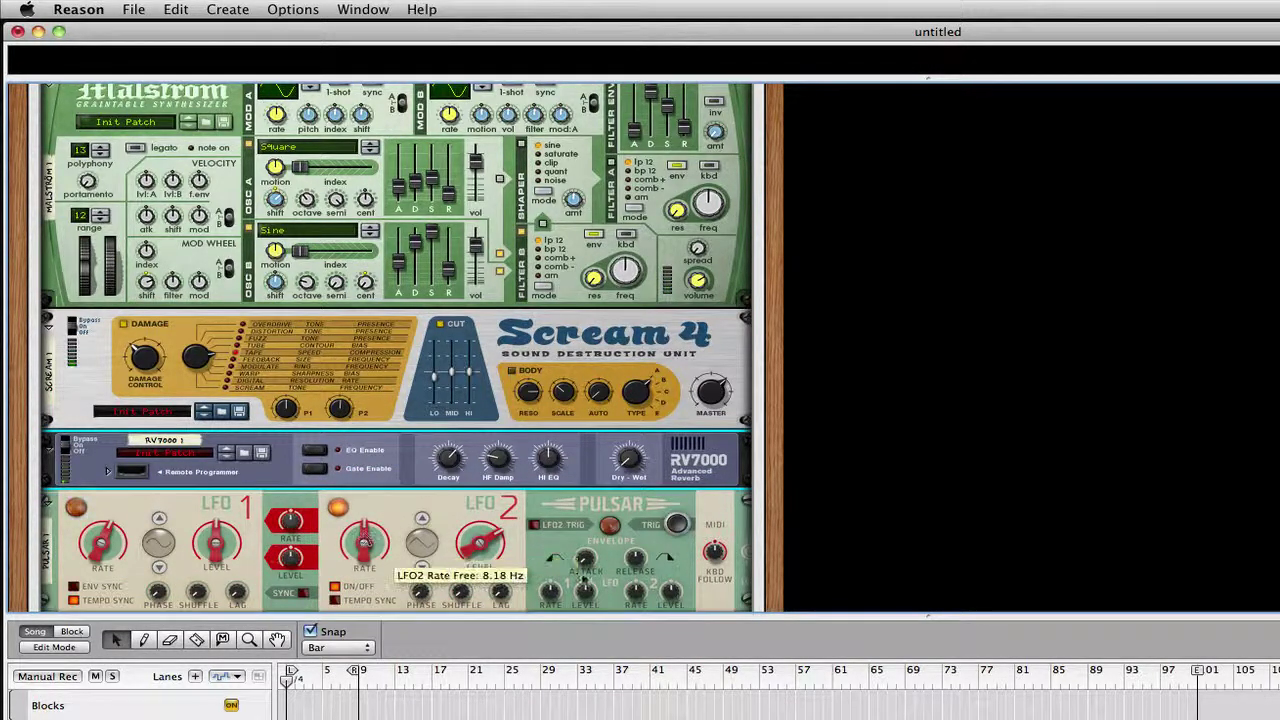
Step: Delete the Pulsar device from the Combinator
{"action": "key", "text": "Tab"}
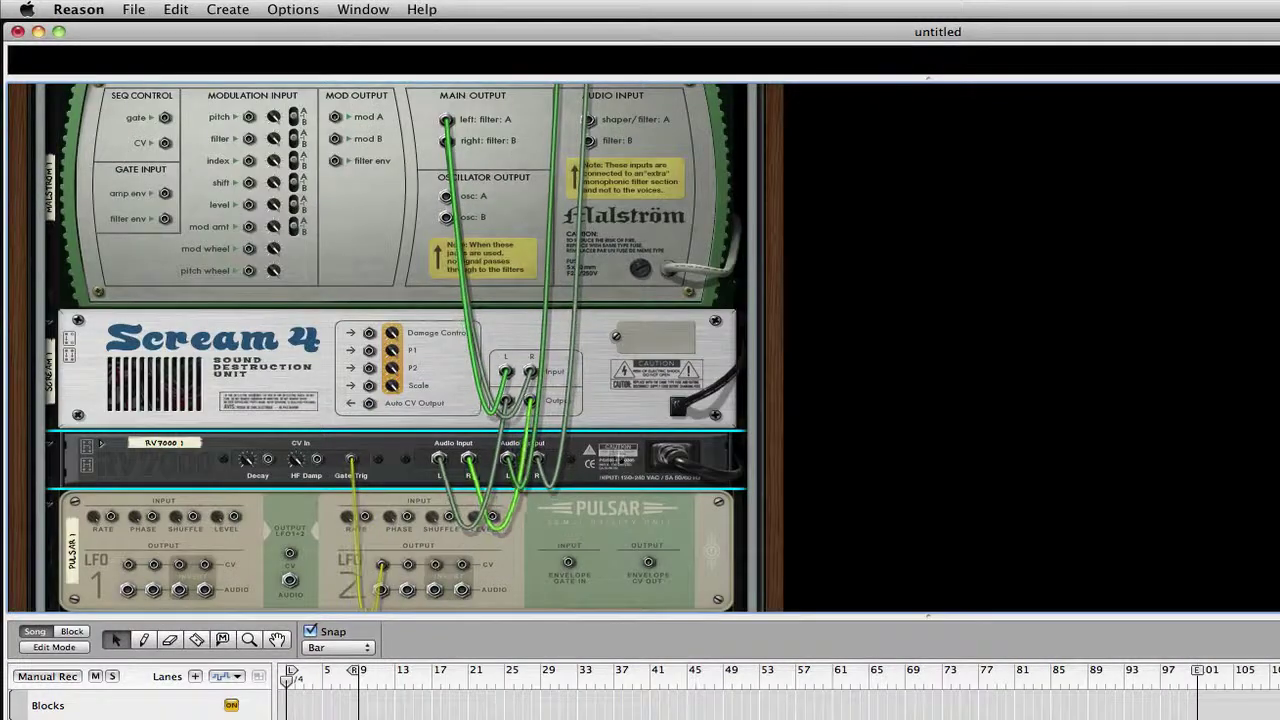
{"action": "left_click", "coordinate": [620, 530]}
{"action": "key", "text": "Delete"}
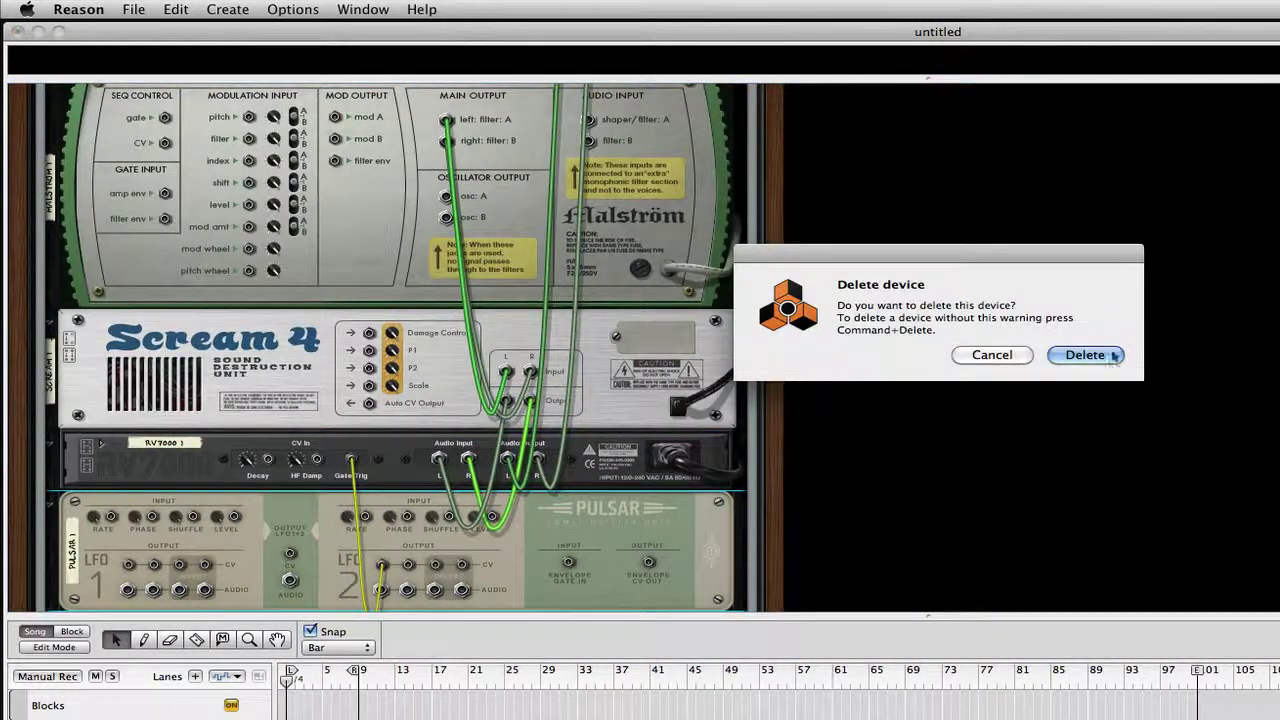
{"action": "key", "text": "Return"}
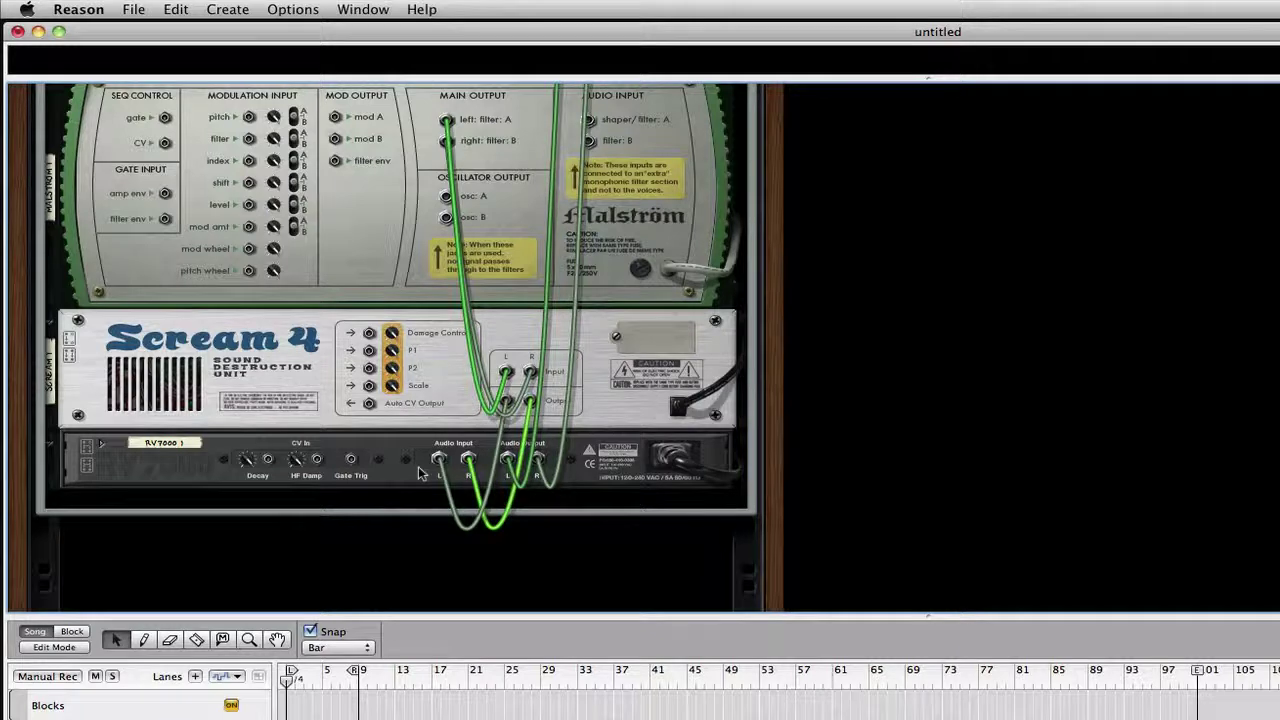
Step: Duplicate the Malström inside the Combinator, placing the copy directly below the original and above the Scream 4
{"action": "scroll", "coordinate": [381, 402], "scroll_direction": "up", "scroll_amount": 3}
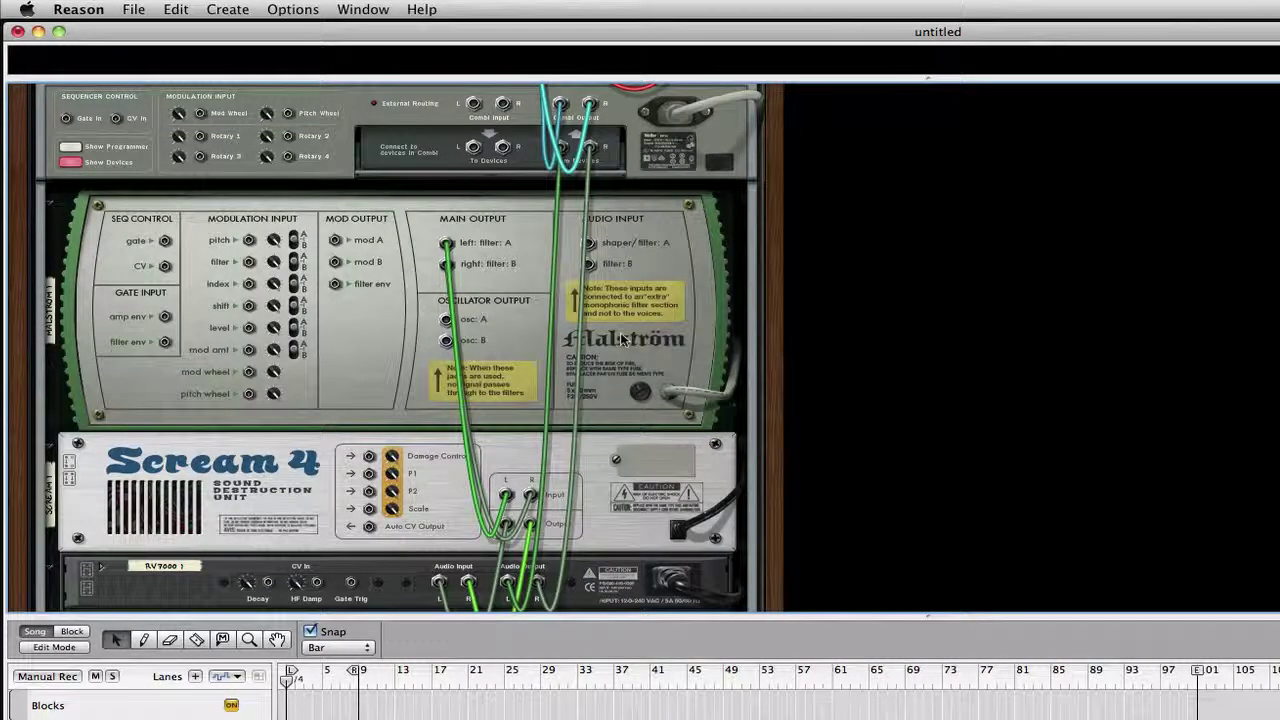
{"action": "left_click_drag", "start_coordinate": [620, 340], "coordinate": [620, 424]}
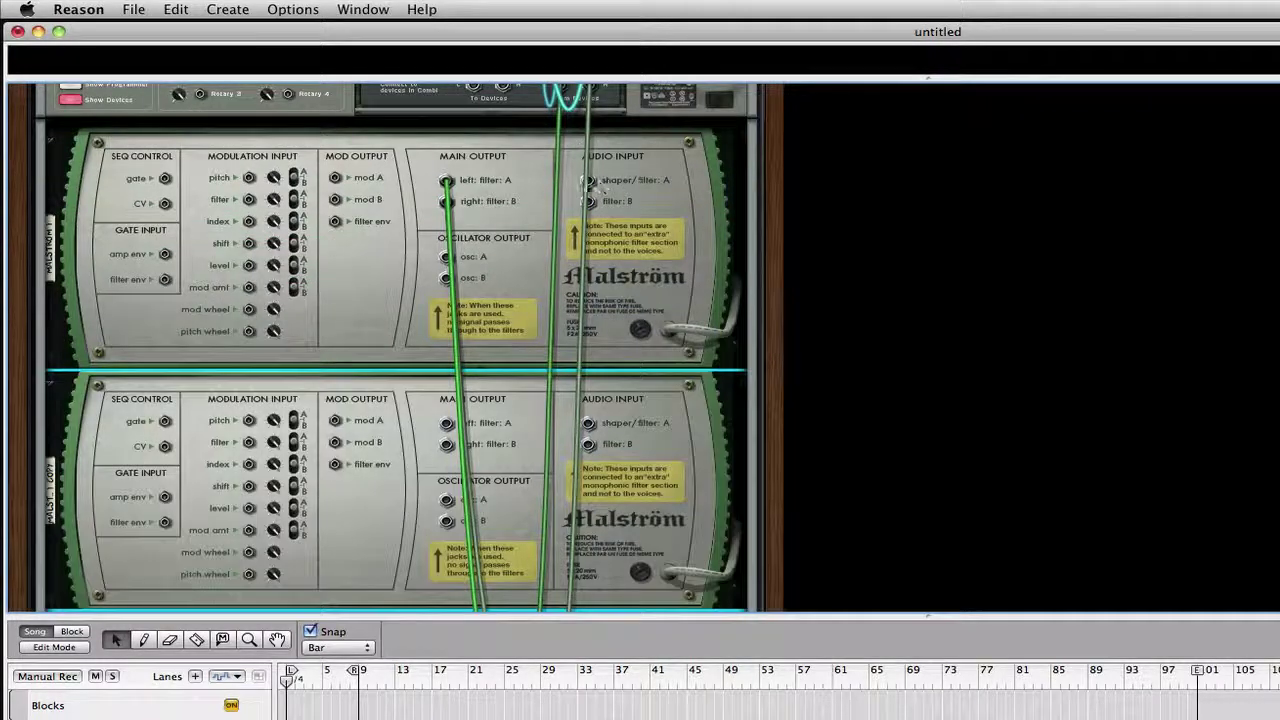
Step: Cable the first Malström's main outputs into the copy's audio inputs, and the copy's main outputs into the Scream 4 inputs
{"action": "mouse_move", "coordinate": [590, 182]}
{"action": "left_mouse_down"}
{"action": "mouse_move", "coordinate": [545, 330]}
{"action": "mouse_move", "coordinate": [450, 414]}
{"action": "mouse_move", "coordinate": [452, 438]}
{"action": "mouse_move", "coordinate": [591, 203]}
{"action": "left_mouse_up"}
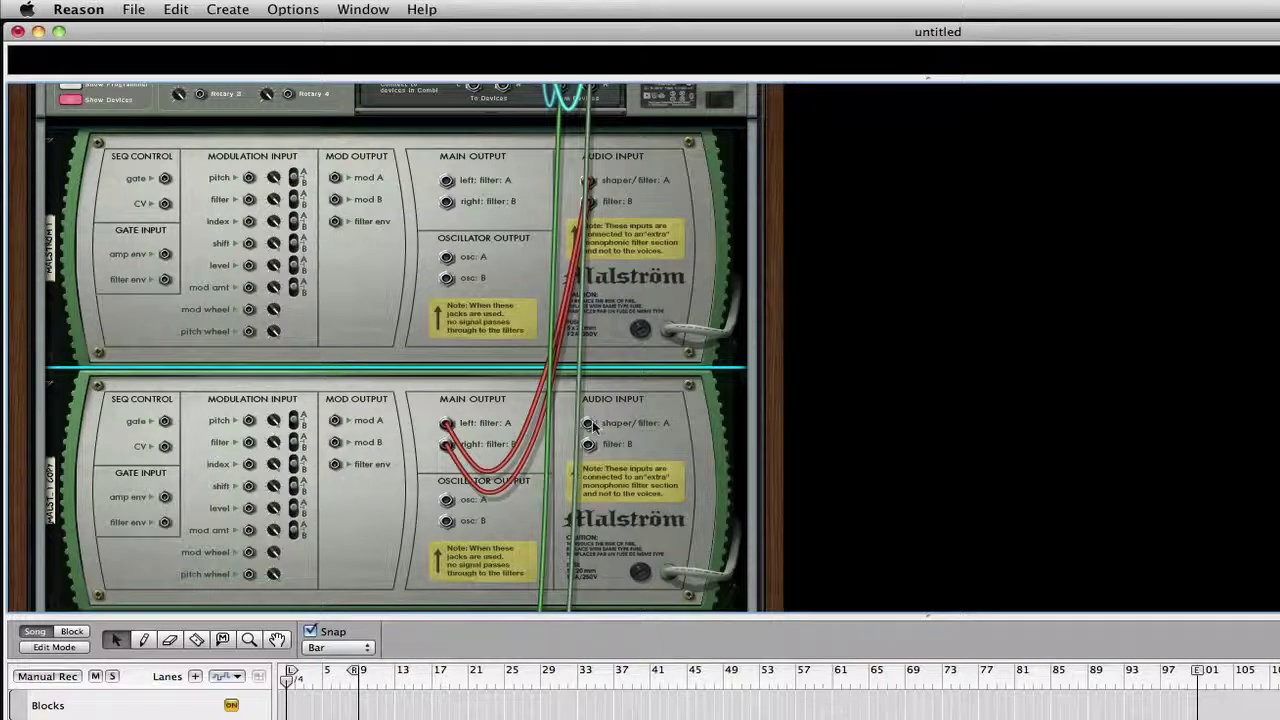
{"action": "left_click_drag", "start_coordinate": [591, 427], "coordinate": [541, 569]}
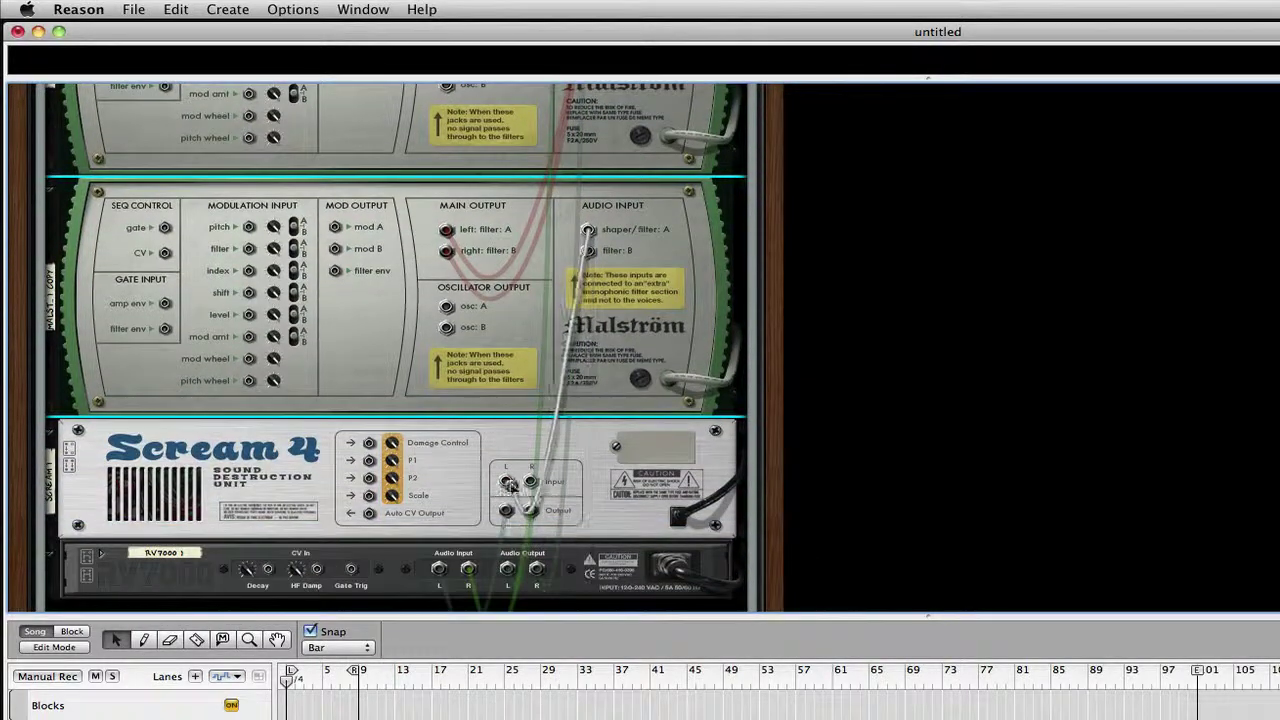
{"action": "left_click_drag", "start_coordinate": [447, 229], "coordinate": [588, 544]}
{"action": "scroll", "coordinate": [620, 340], "scroll_direction": "up", "scroll_amount": 3}
{"action": "scroll", "coordinate": [449, 391], "scroll_direction": "down", "scroll_amount": 3}
{"action": "left_click_drag", "start_coordinate": [447, 321], "coordinate": [588, 564]}
{"action": "scroll", "coordinate": [489, 346], "scroll_direction": "down", "scroll_amount": 10}
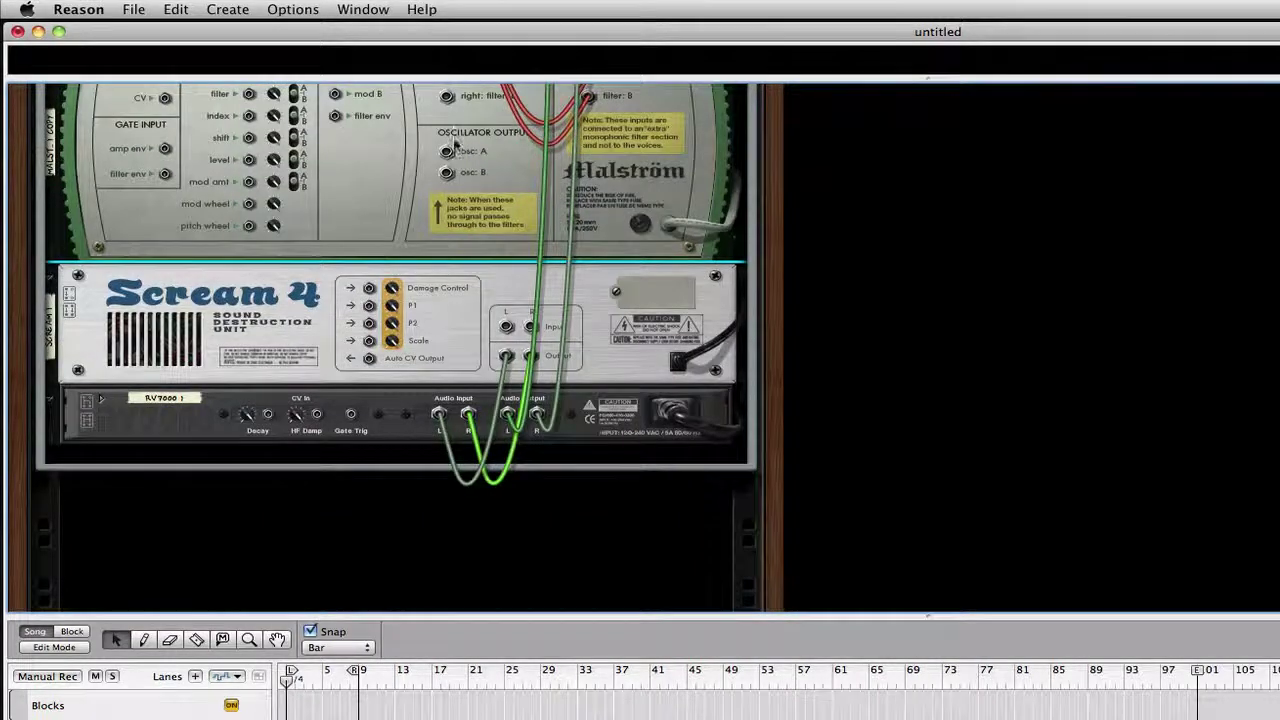
{"action": "scroll", "coordinate": [488, 348], "scroll_direction": "up", "scroll_amount": 4}
{"action": "left_click_drag", "start_coordinate": [483, 230], "coordinate": [507, 428]}
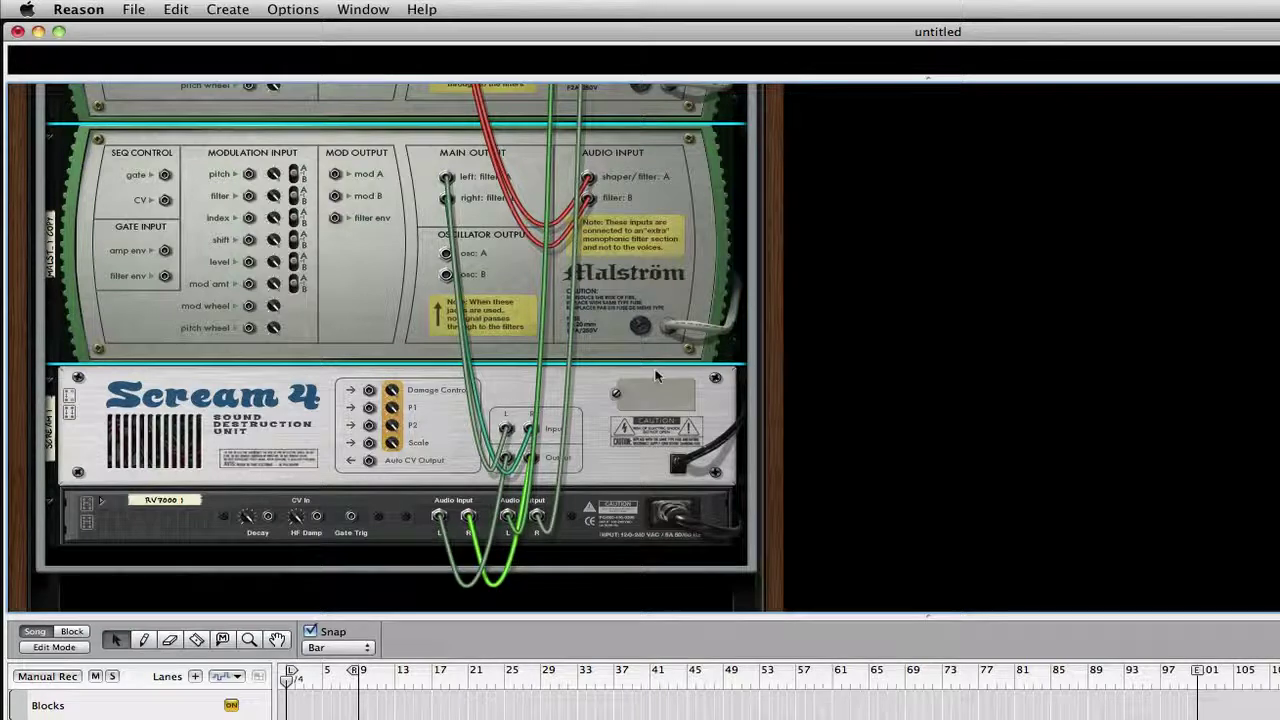
Step: Flip the rack to its front and set oscillator A of the copied Malström to Sawtooth
{"action": "key", "text": "Tab"}
{"action": "scroll", "coordinate": [395, 240], "scroll_direction": "up", "scroll_amount": 5}
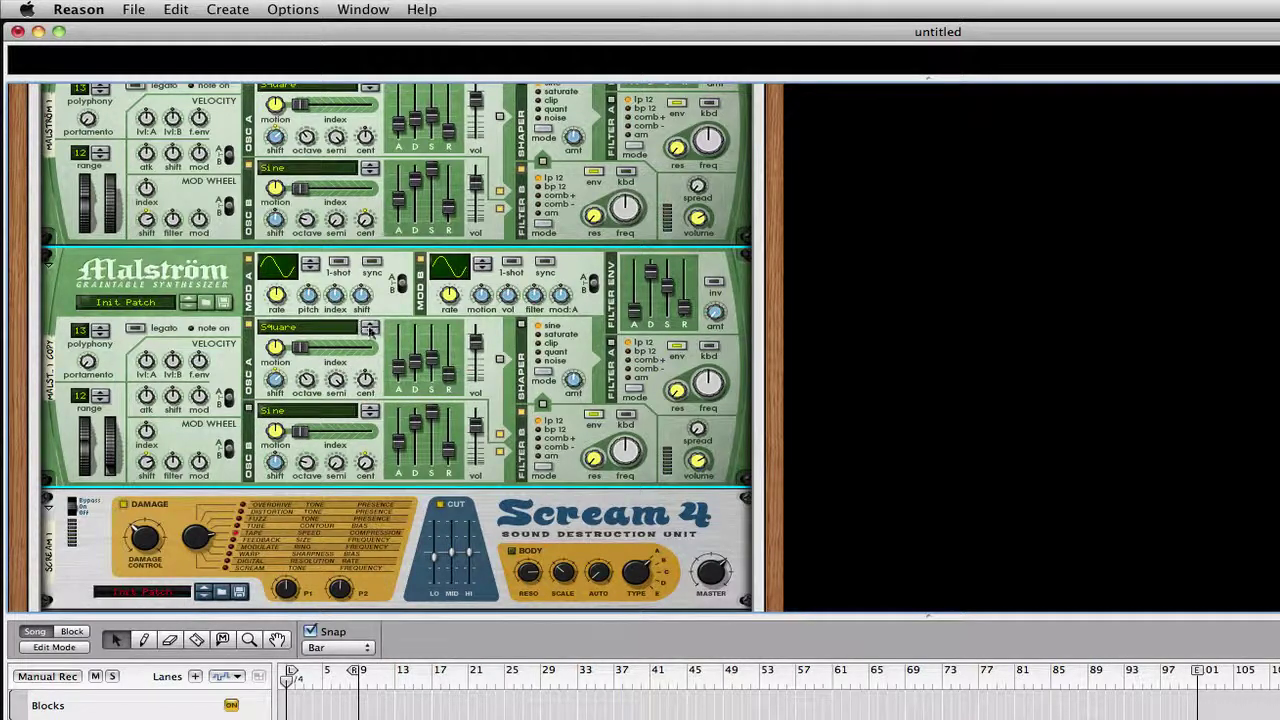
{"action": "left_click", "coordinate": [370, 328]}
{"action": "left_click", "coordinate": [370, 328]}
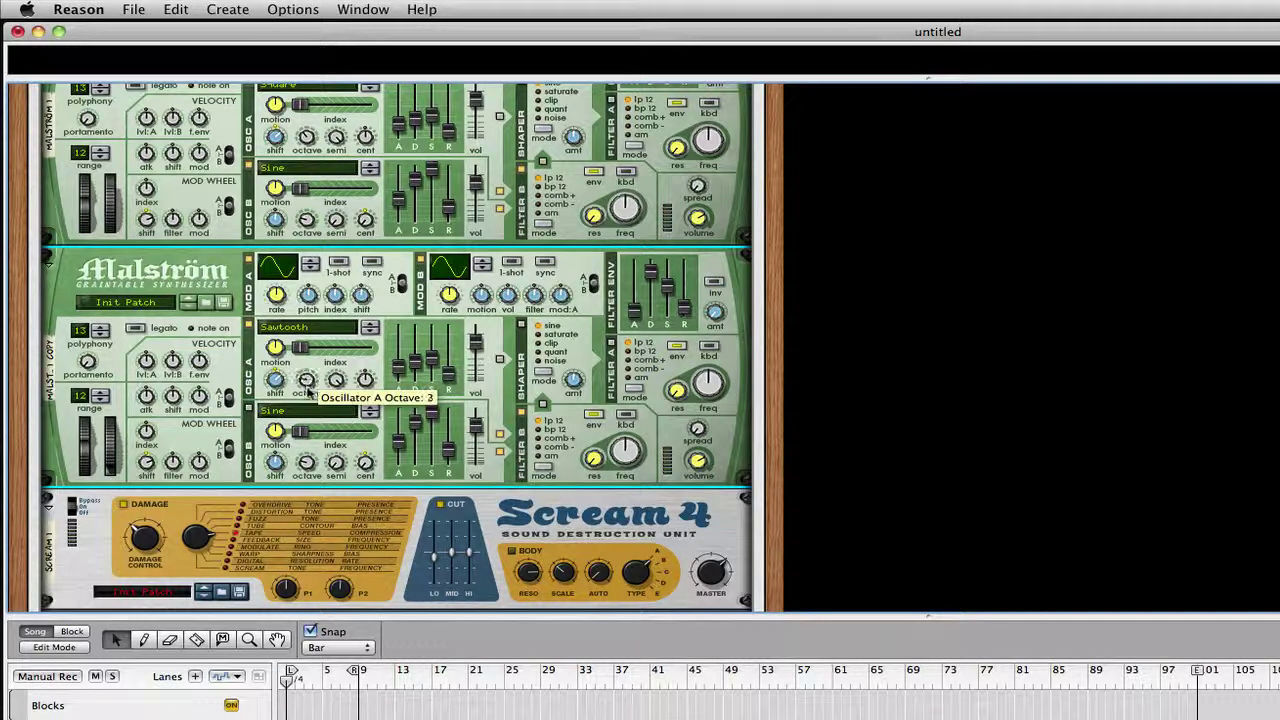
Step: Audition lower oscillator A gain levels on the copied Malström and settle on a gain of 88
{"action": "left_click_drag", "start_coordinate": [475, 344], "coordinate": [475, 366]}
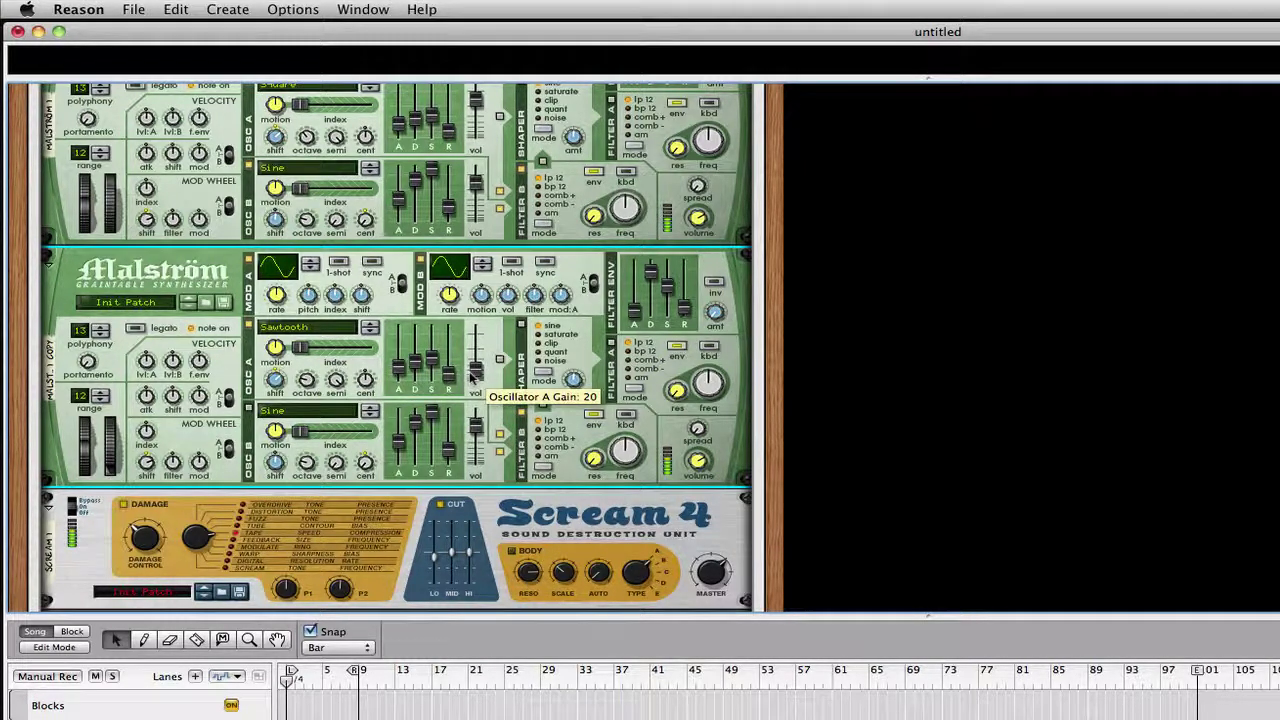
{"action": "left_click_drag", "start_coordinate": [474, 370], "coordinate": [478, 367]}
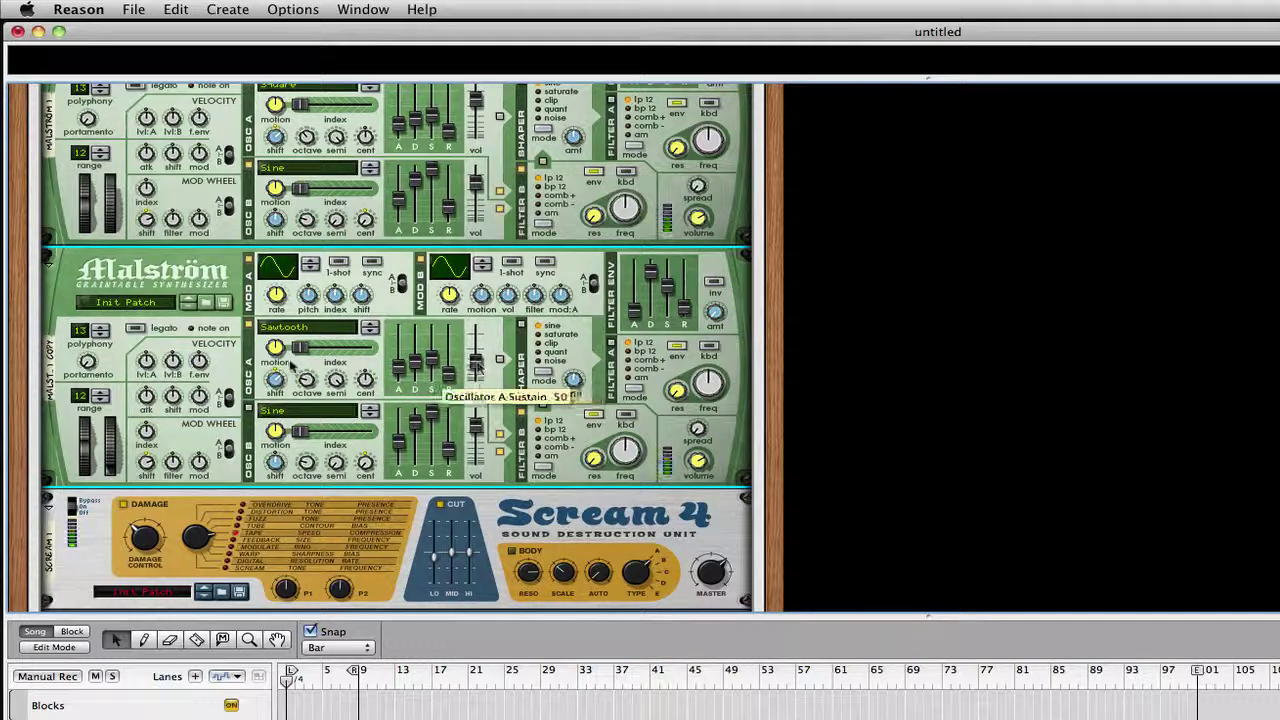
{"action": "mouse_move", "coordinate": [311, 382]}
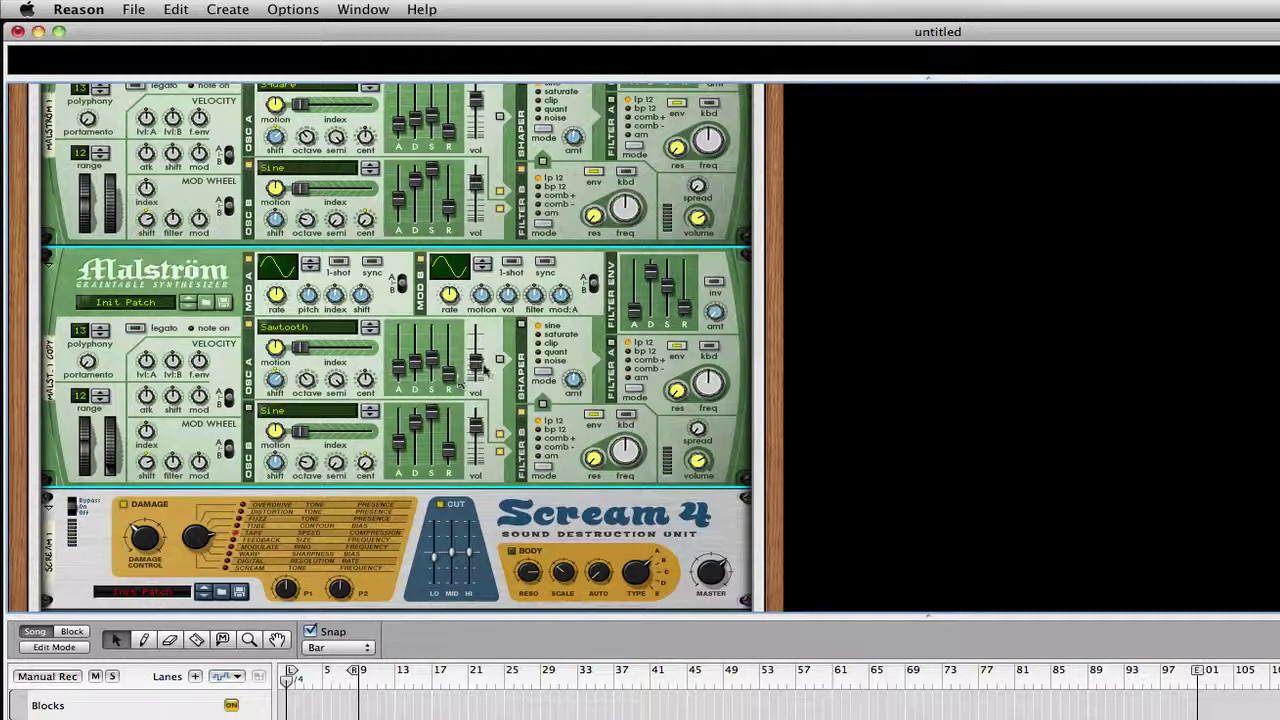
{"action": "left_click_drag", "start_coordinate": [480, 365], "coordinate": [477, 346]}
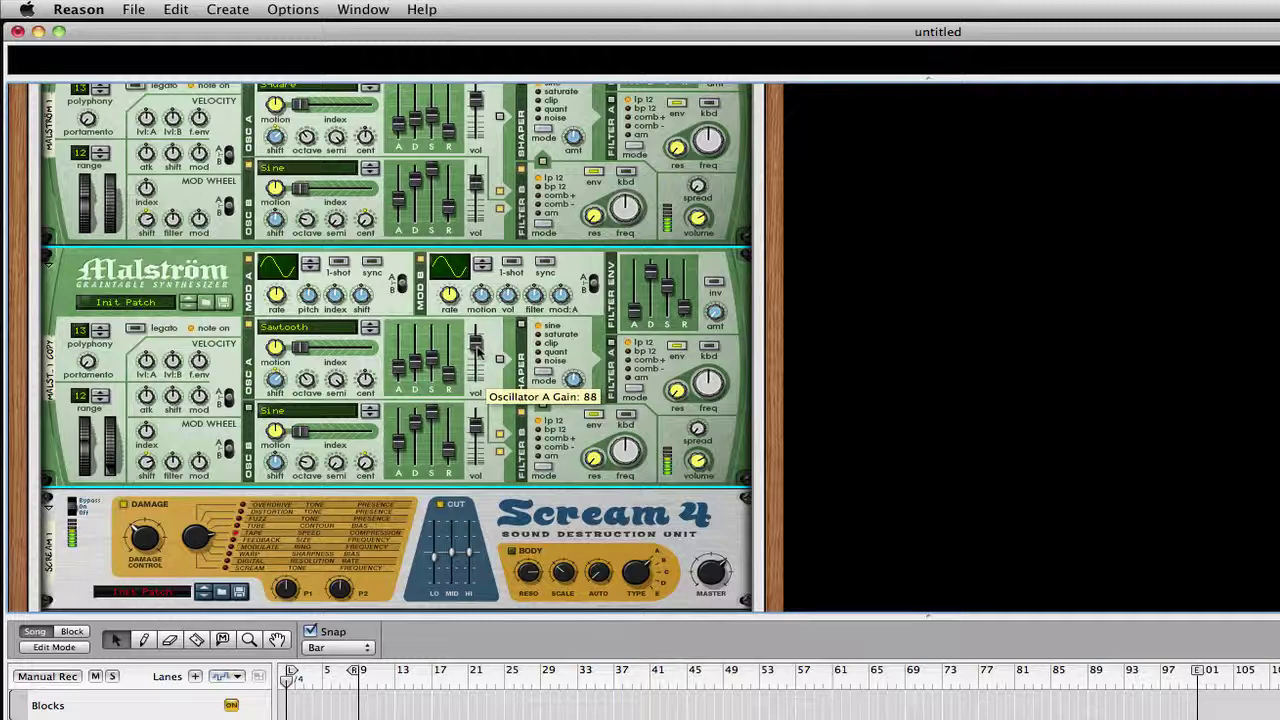
Step: Adjust the oscillator A shift on the copied Malström while auditioning the sound
{"action": "left_click_drag", "start_coordinate": [275, 382], "coordinate": [285, 395]}
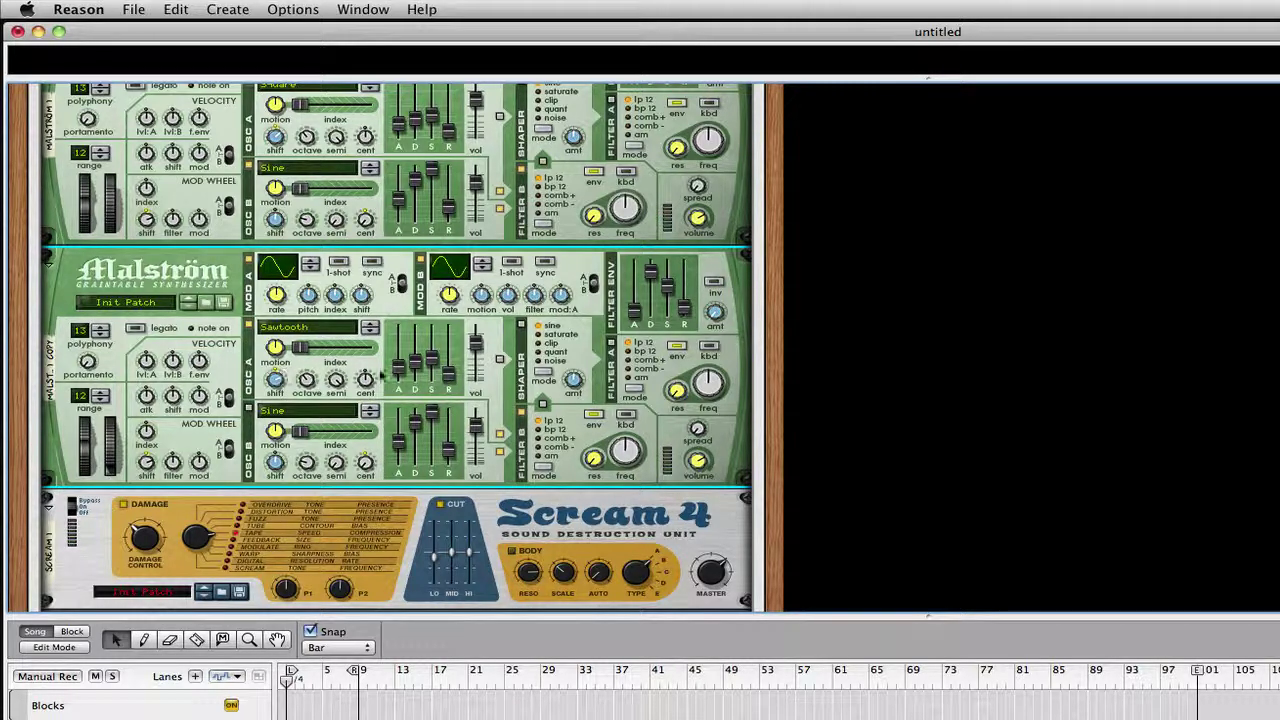
{"action": "scroll", "coordinate": [356, 378], "scroll_direction": "up", "scroll_amount": 3}
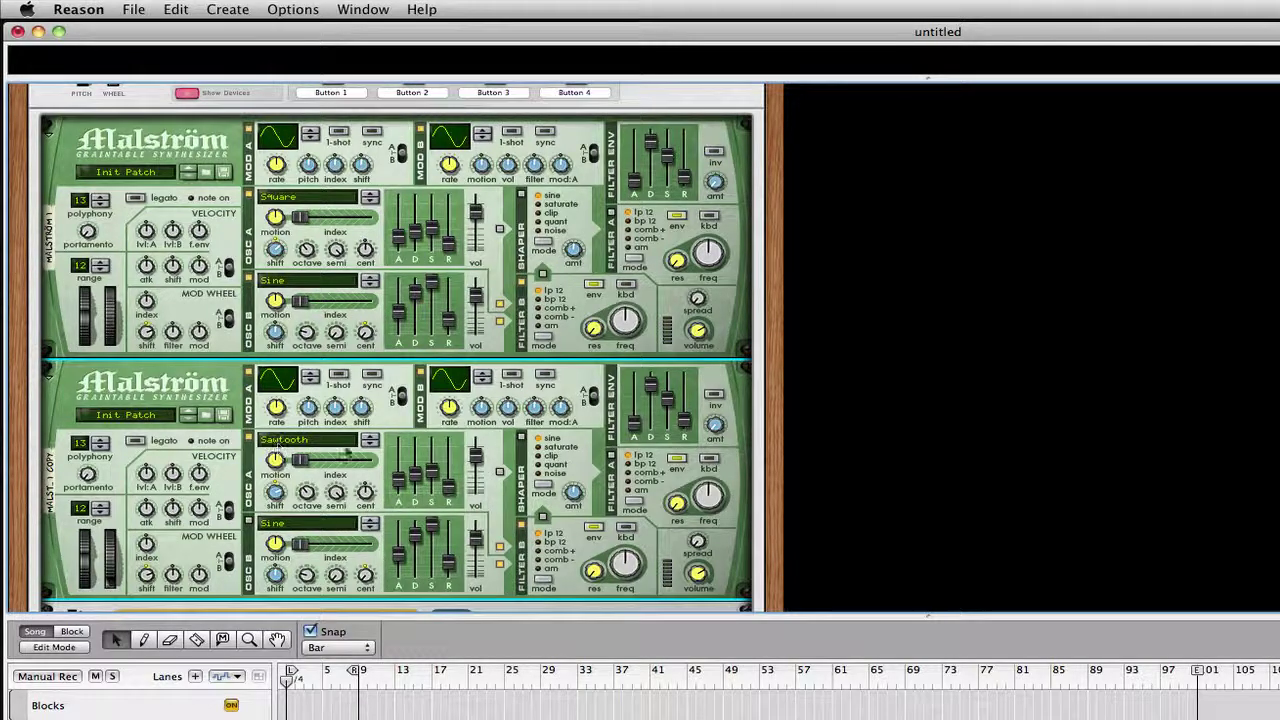
{"action": "left_click_drag", "start_coordinate": [281, 499], "coordinate": [275, 495]}
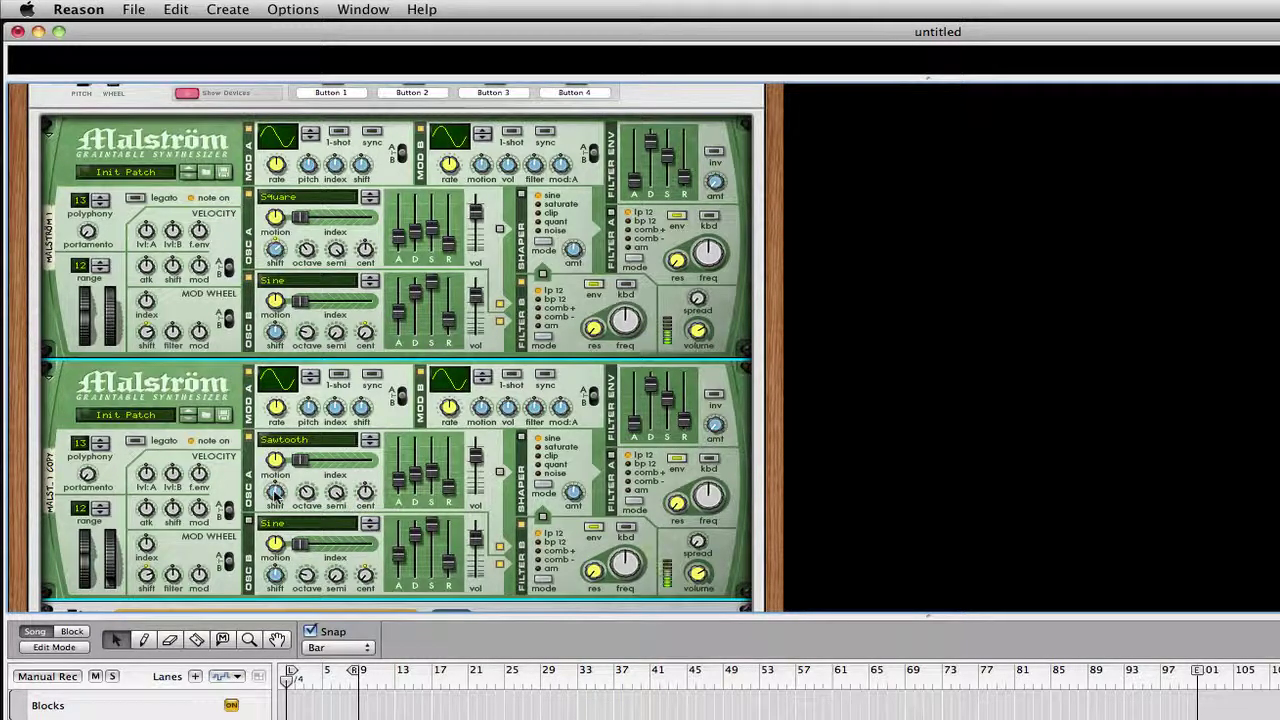
{"action": "mouse_move", "coordinate": [276, 492]}
{"action": "left_mouse_down"}
{"action": "mouse_move", "coordinate": [278, 517]}
{"action": "mouse_move", "coordinate": [272, 473]}
{"action": "left_mouse_up"}
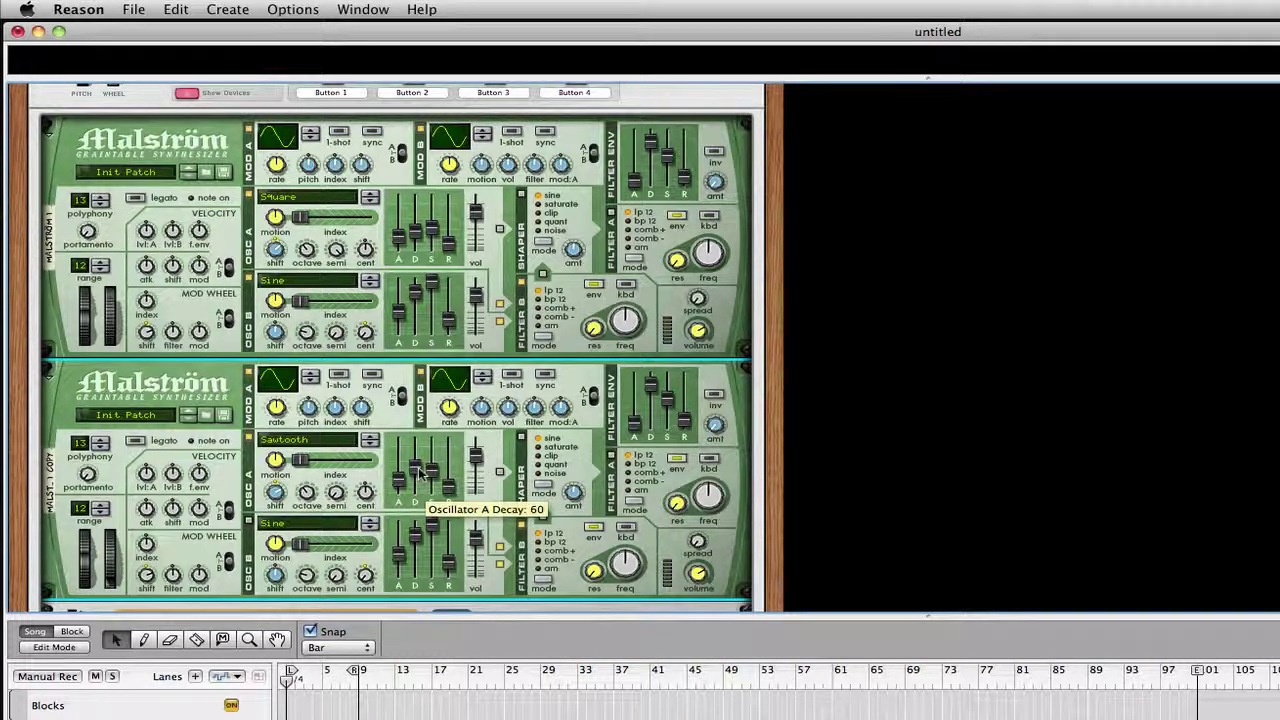
Step: Lower the oscillator A decay on the copied Malström slightly and try its octave setting
{"action": "left_click_drag", "start_coordinate": [420, 477], "coordinate": [420, 480]}
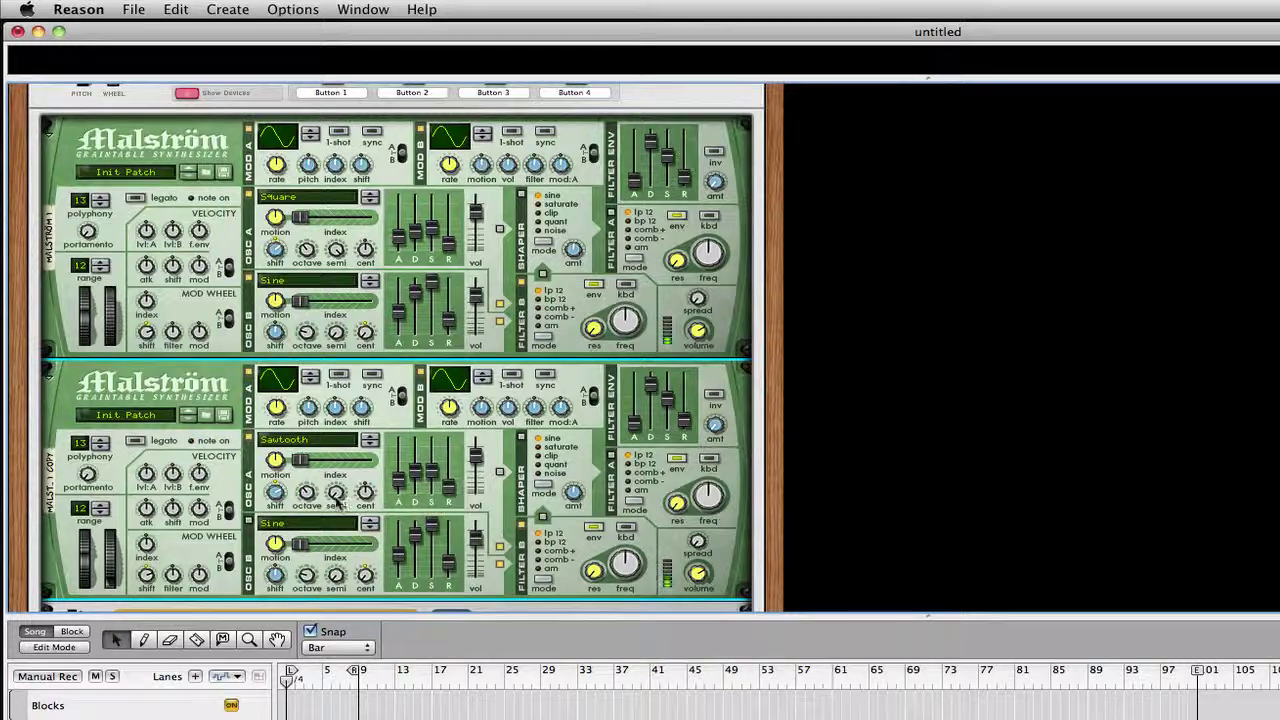
{"action": "left_click_drag", "start_coordinate": [311, 506], "coordinate": [311, 492]}
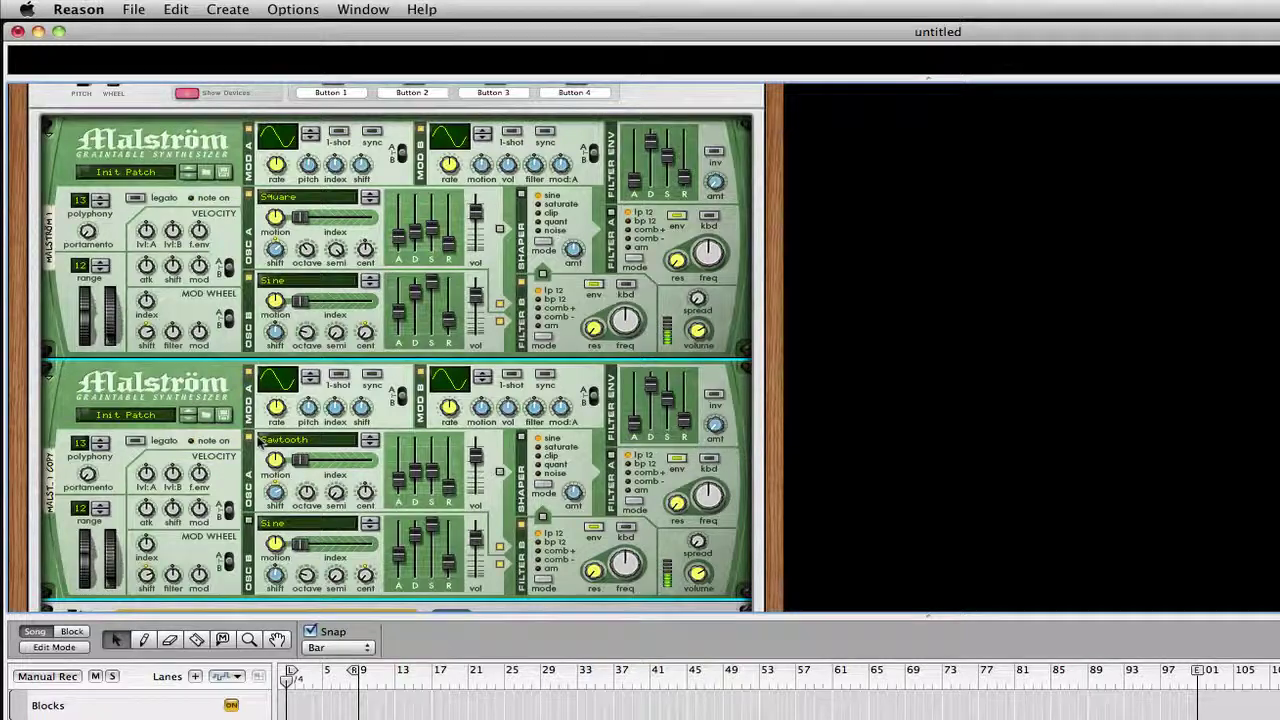
Step: Save the Combinator patch as "Cheesey Bass" in the Clean Dirty Patches folder
{"action": "scroll", "coordinate": [262, 446], "scroll_direction": "up", "scroll_amount": 5}
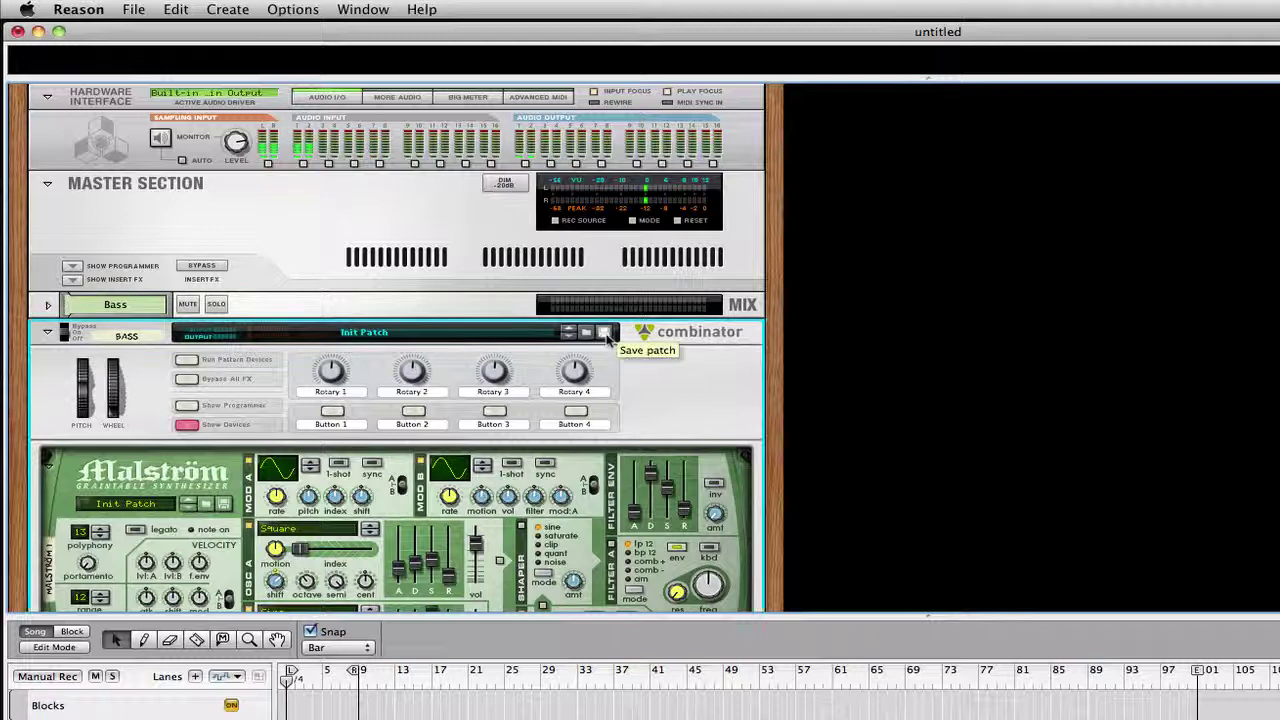
{"action": "left_click", "coordinate": [605, 337]}
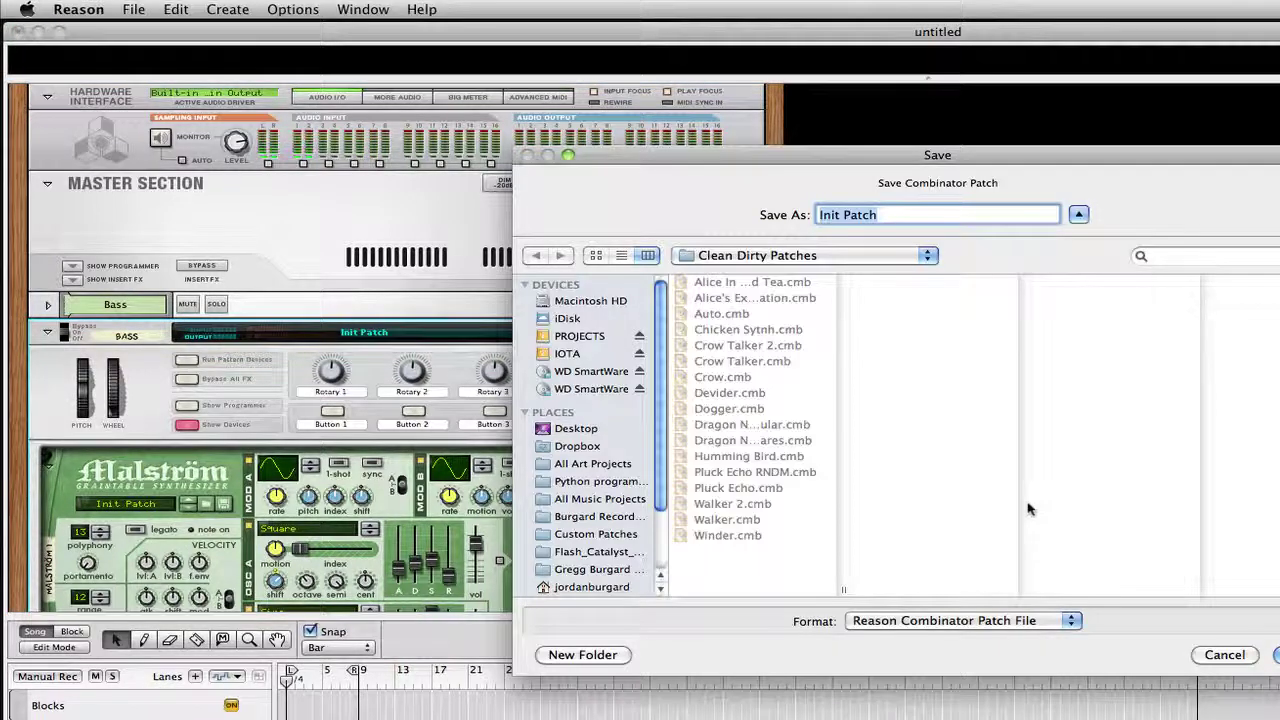
{"action": "type", "text": "Cheeesey"}
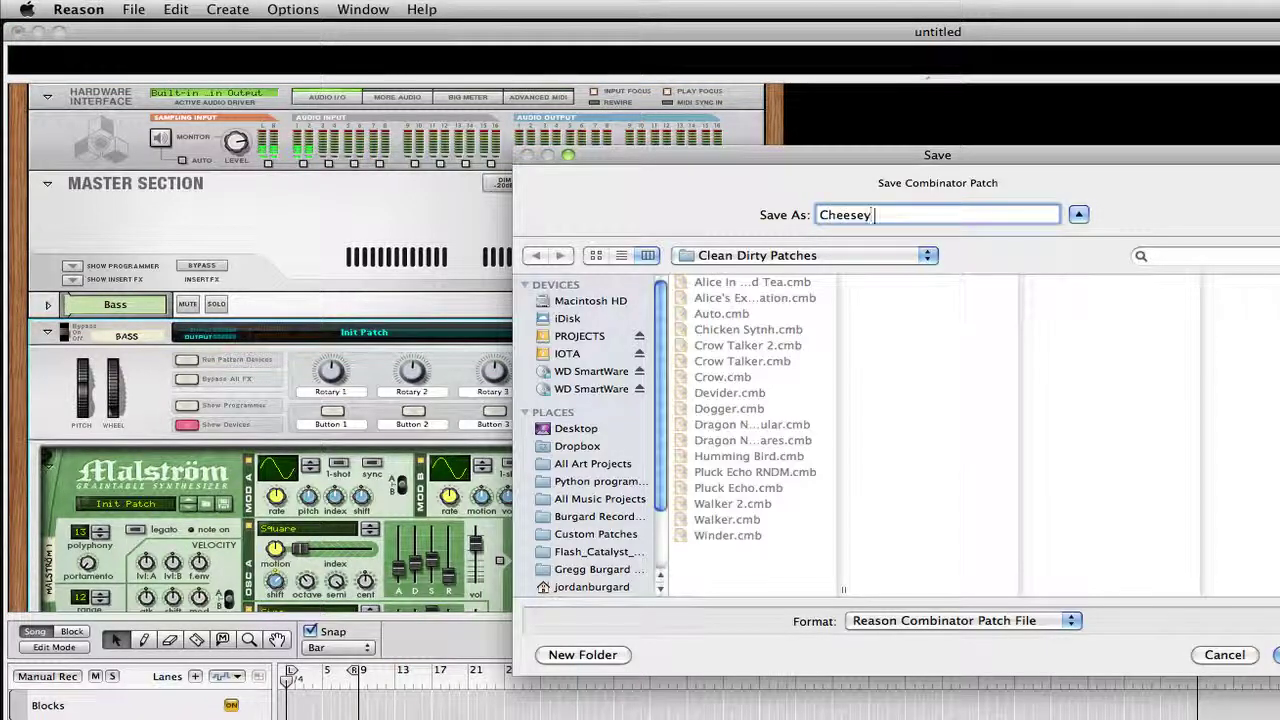
{"action": "type", "text": " Bass"}
{"action": "key", "text": "Return"}
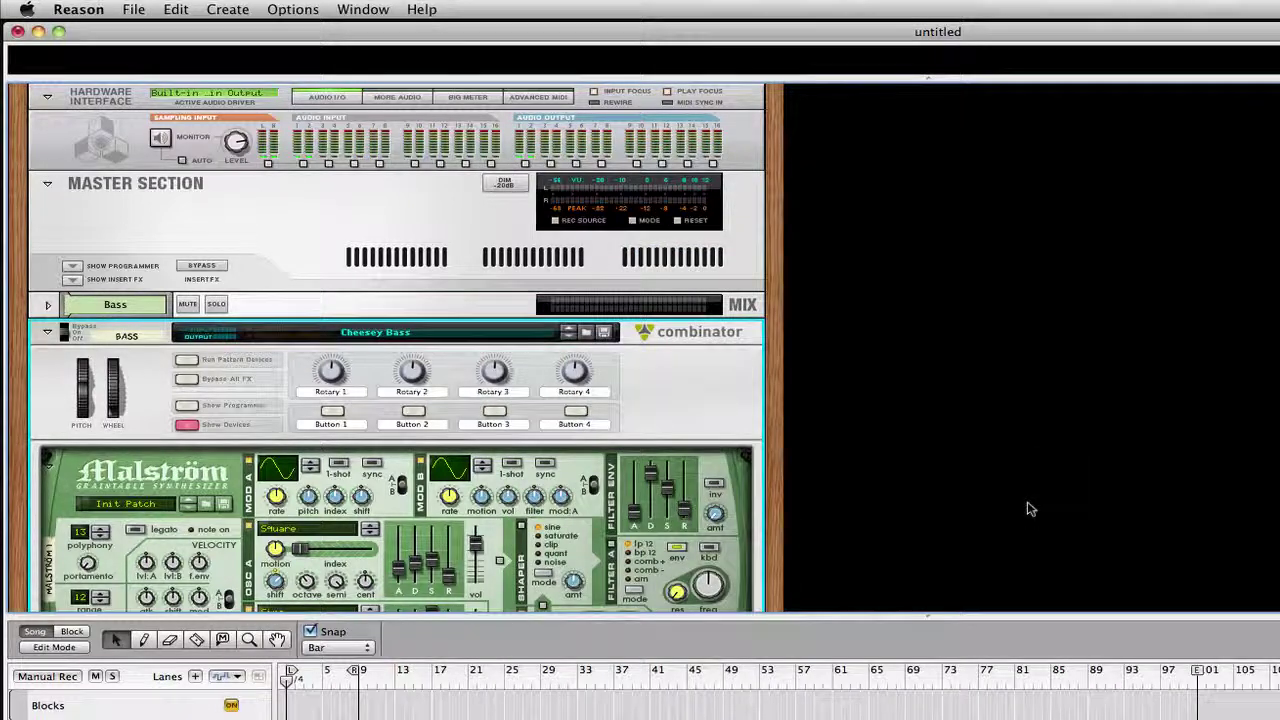